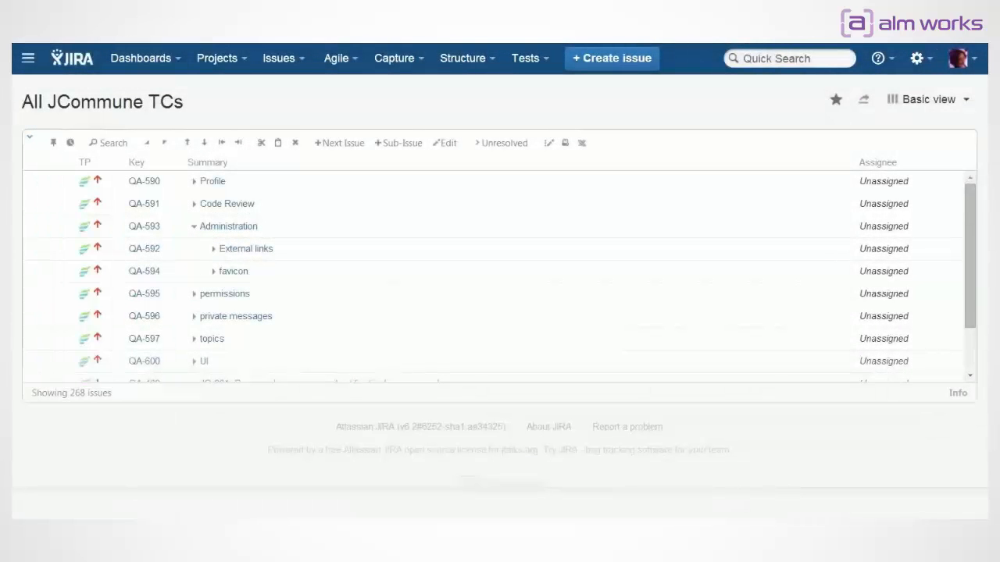
Examine the test cases under Profile, Code Review and External links, collapsing Code Review and External links again
click(194, 182)
click(191, 249)
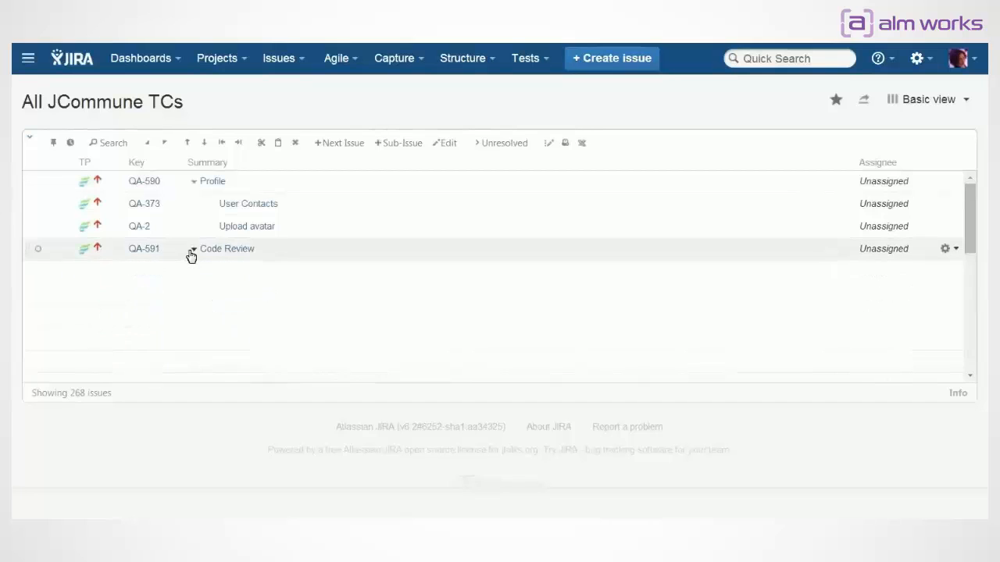
scroll(281, 260, down, 5)
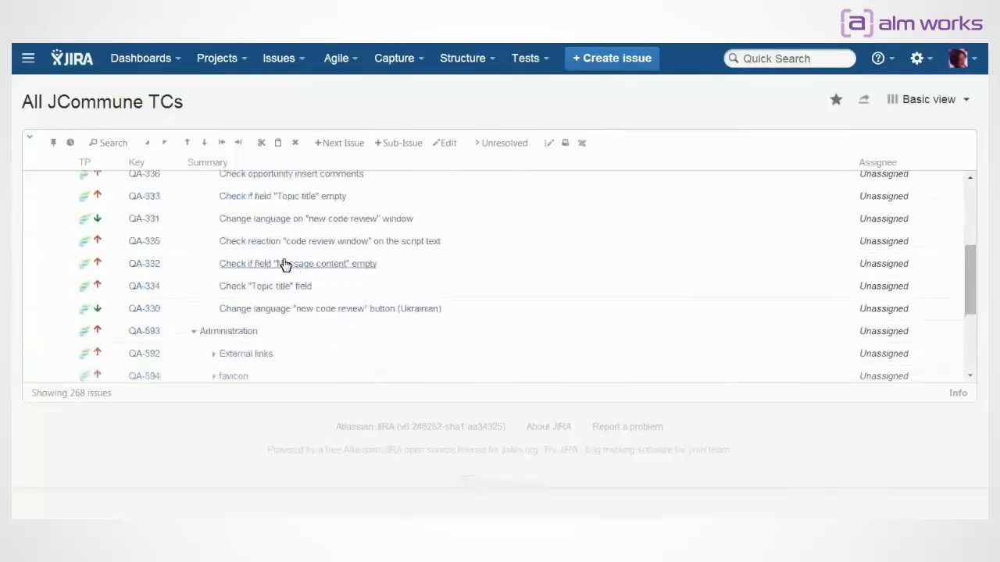
scroll(282, 265, down, 2)
click(214, 287)
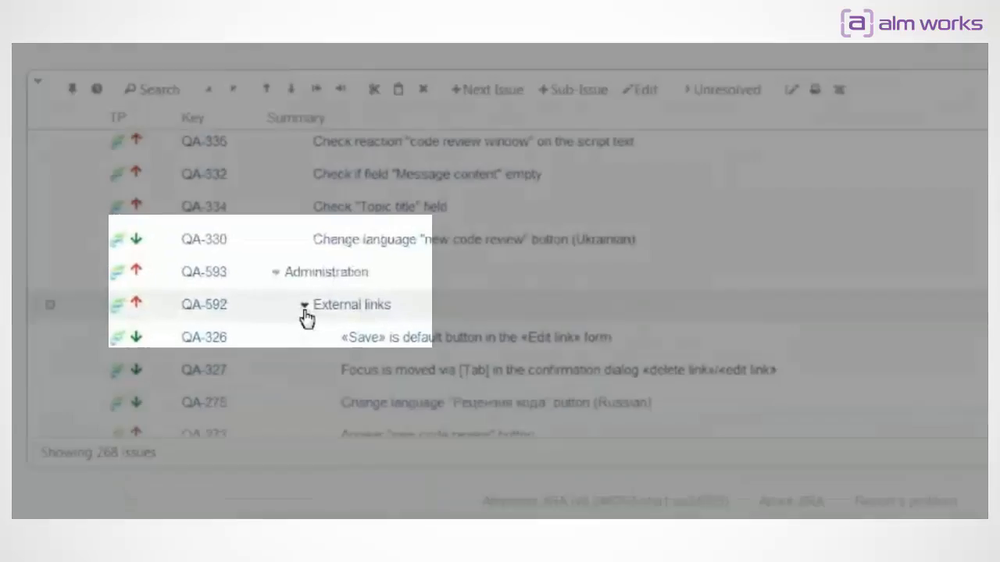
click(332, 310)
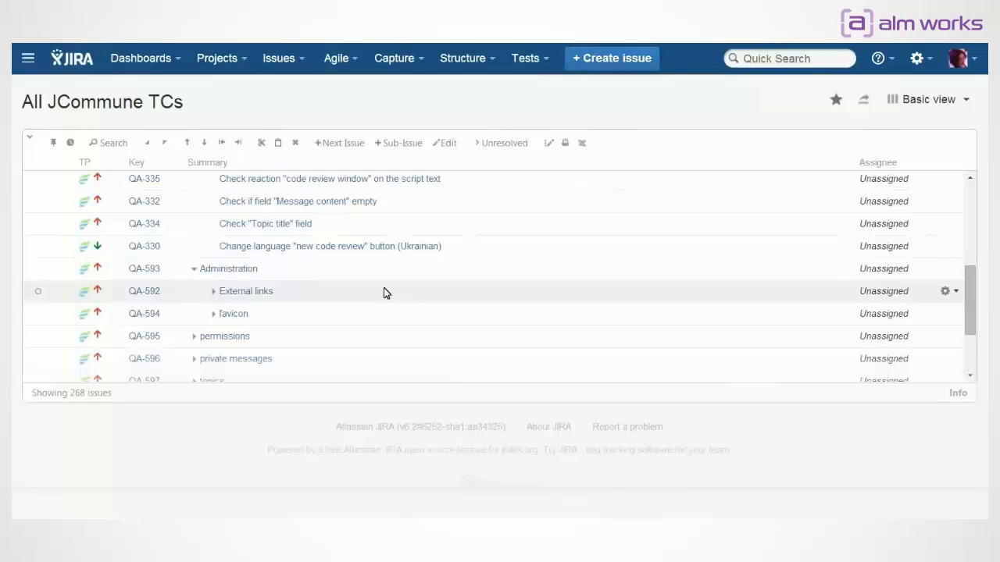
scroll(382, 291, up, 4)
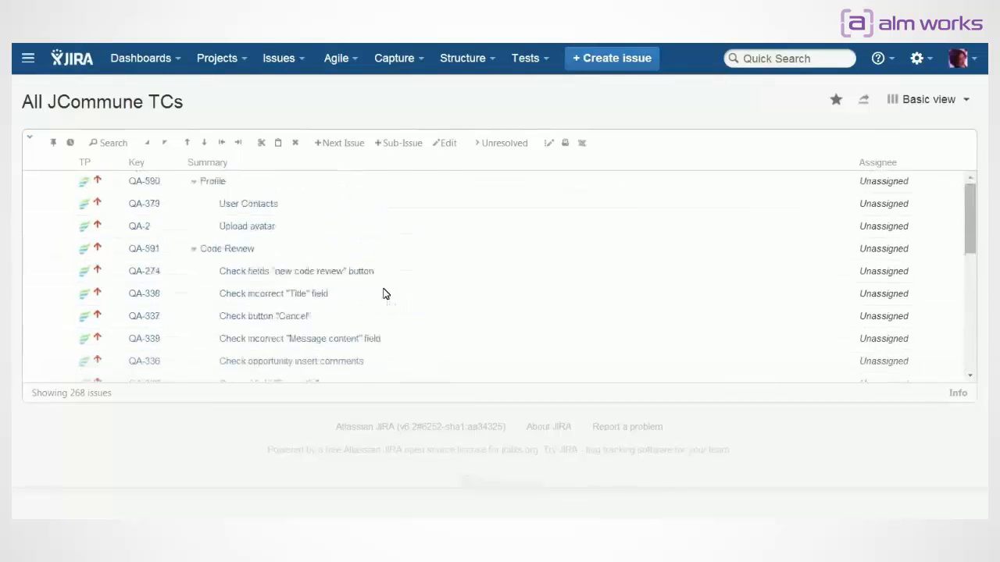
click(196, 249)
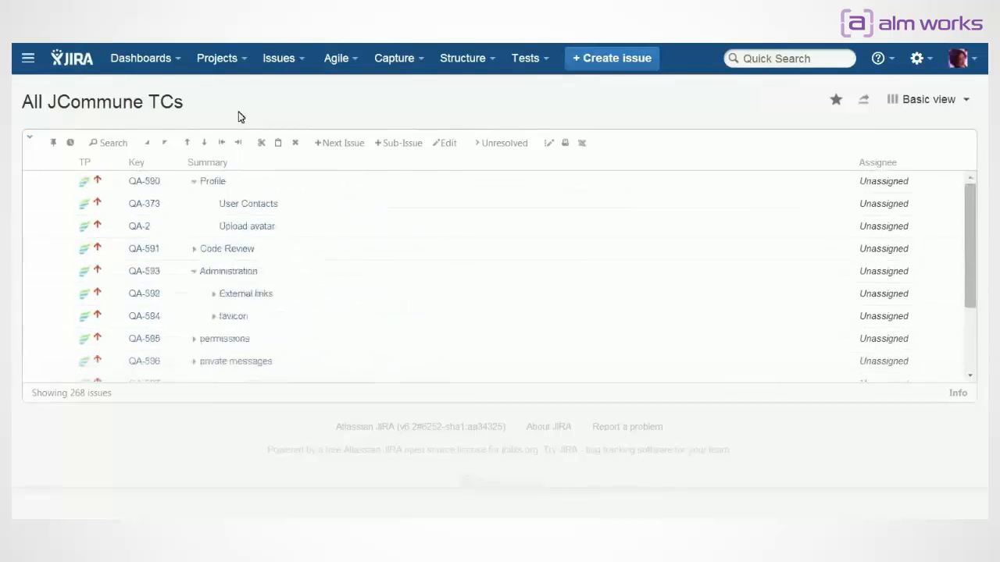
Search the structure with the JQL query project="Test Team project" and labels not in(antarcticle), and try to place an extra found issue in it
click(112, 143)
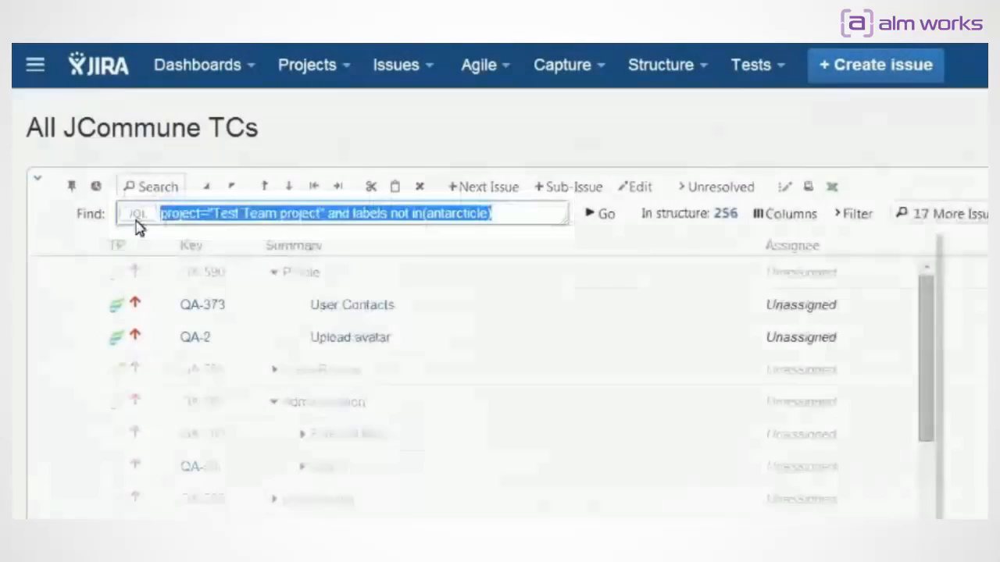
click(412, 213)
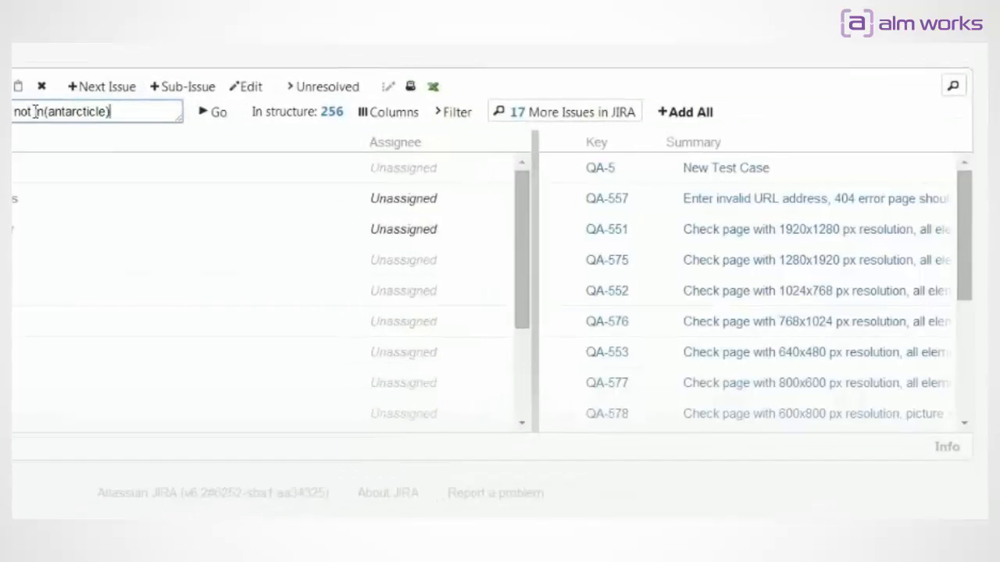
drag(544, 193, 195, 274)
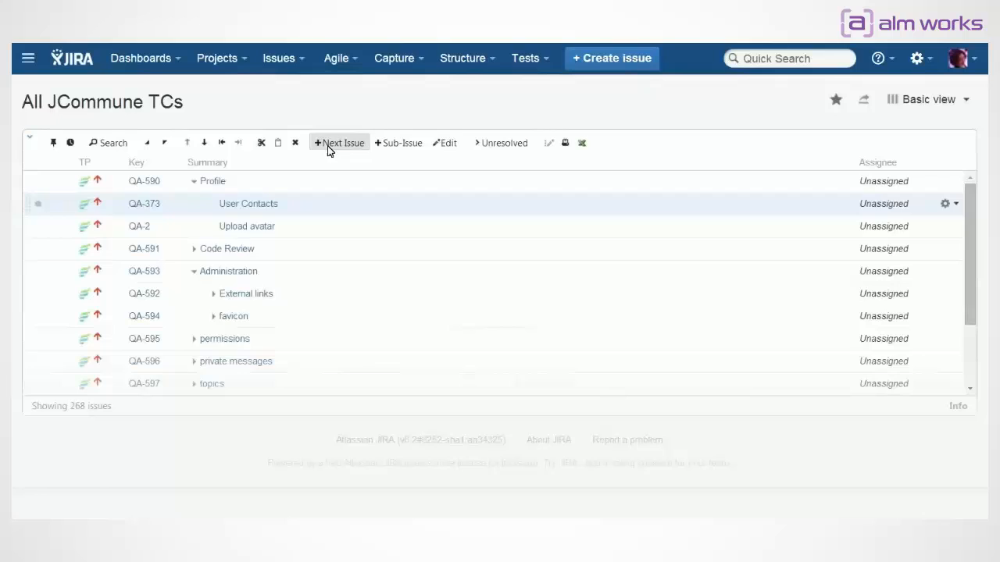
Start a new issue directly after User Contacts with the summary "test issue" and look through its full creation form
click(329, 147)
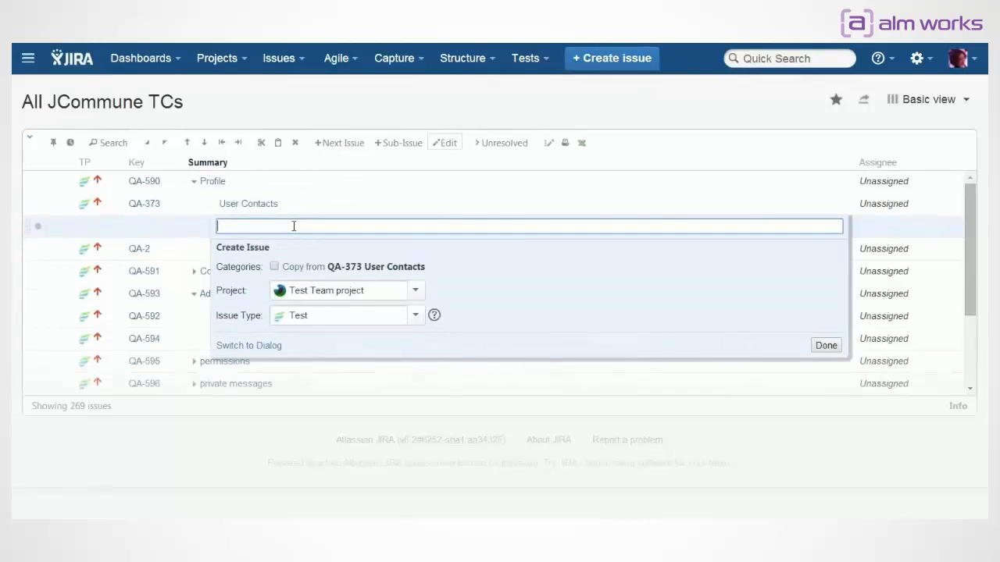
text(test issue)
click(248, 348)
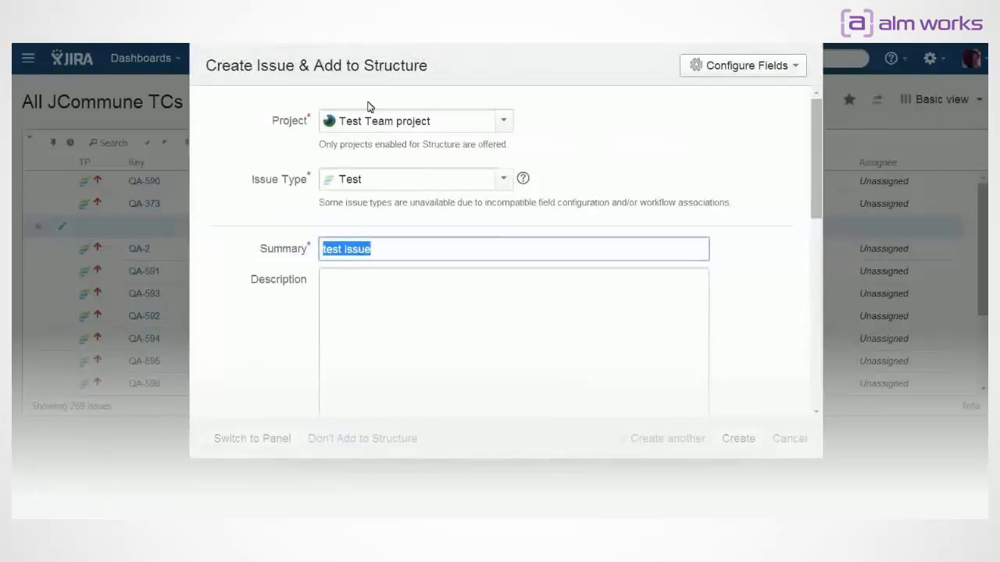
scroll(599, 312, down, 10)
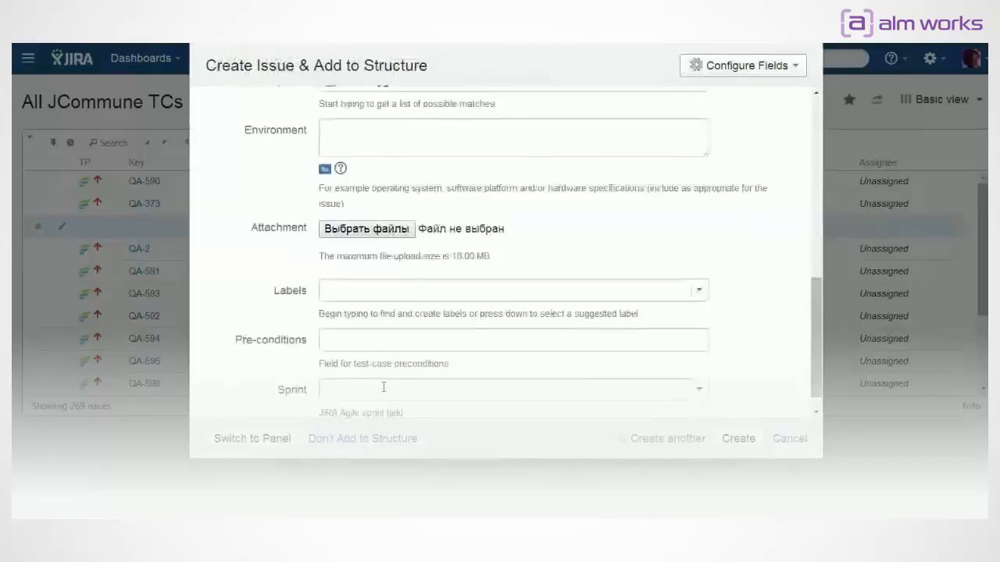
click(252, 439)
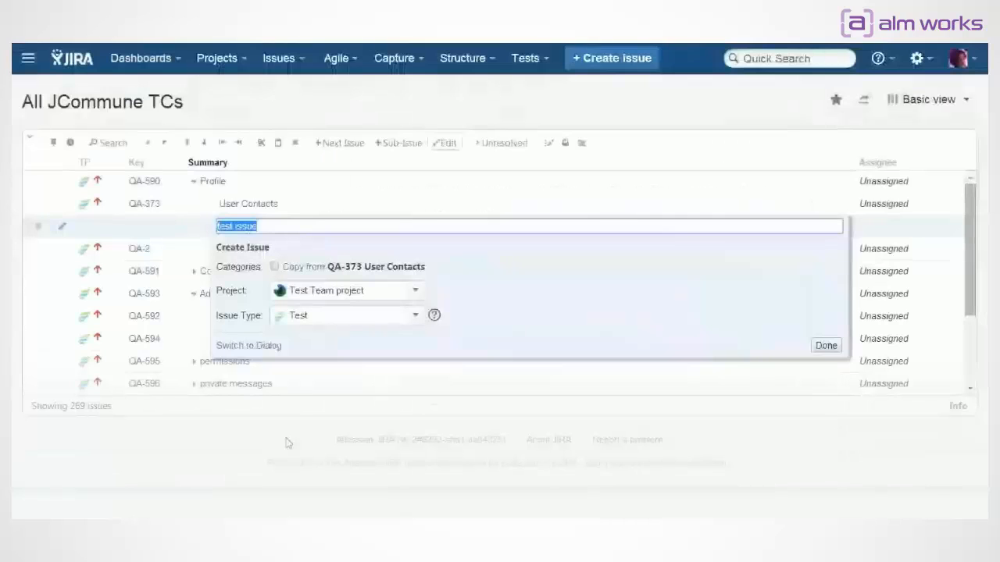
Create the issue in Test Team project with issue type Test, without copying categories from User Contacts
click(300, 271)
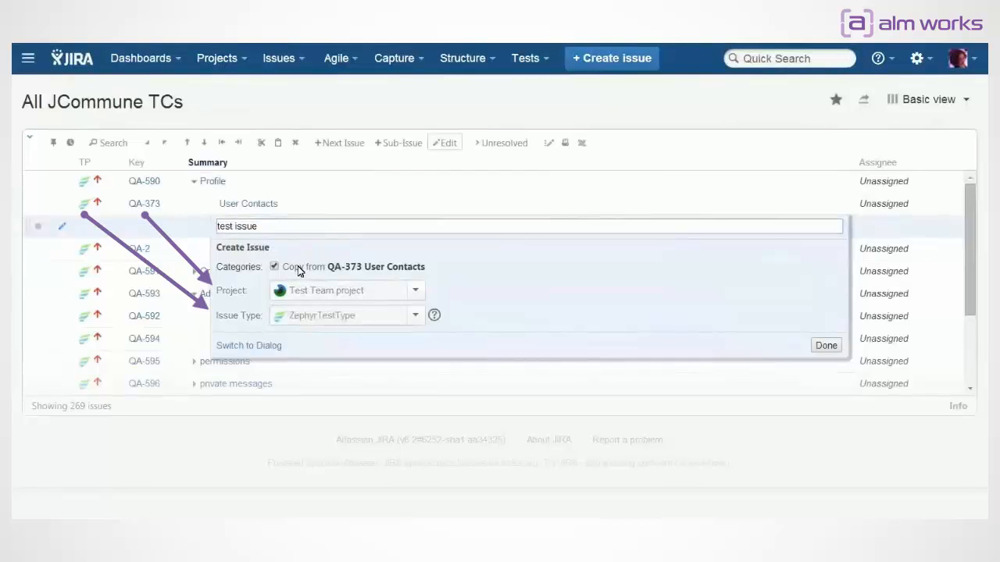
click(299, 271)
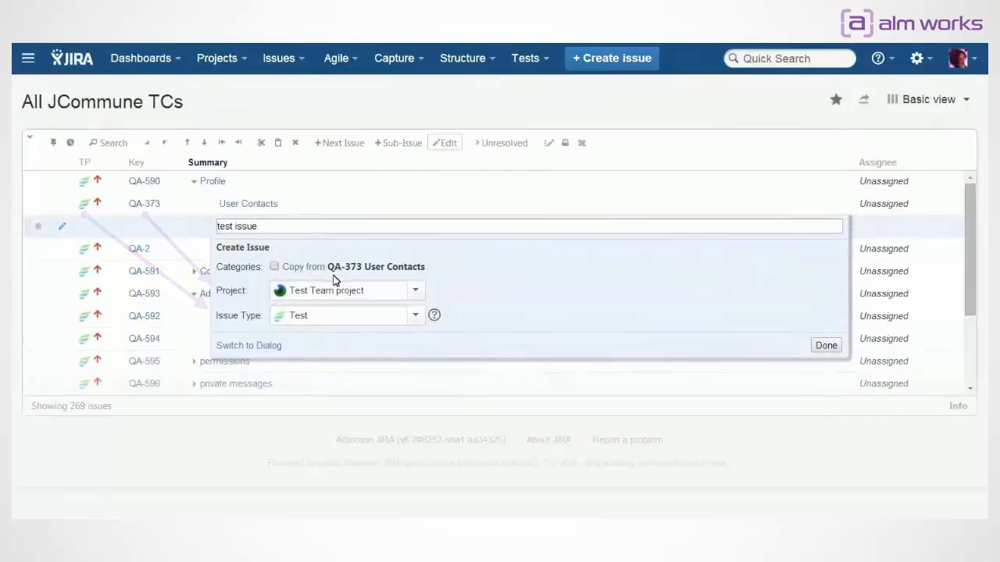
click(816, 348)
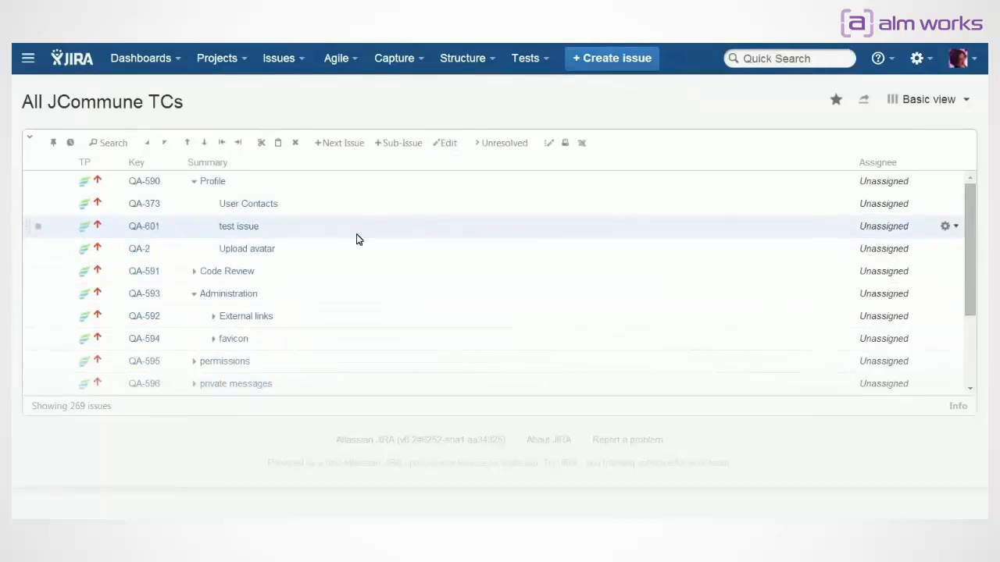
Open the assignee of "test issue" for inline editing and leave it Unassigned
click(881, 227)
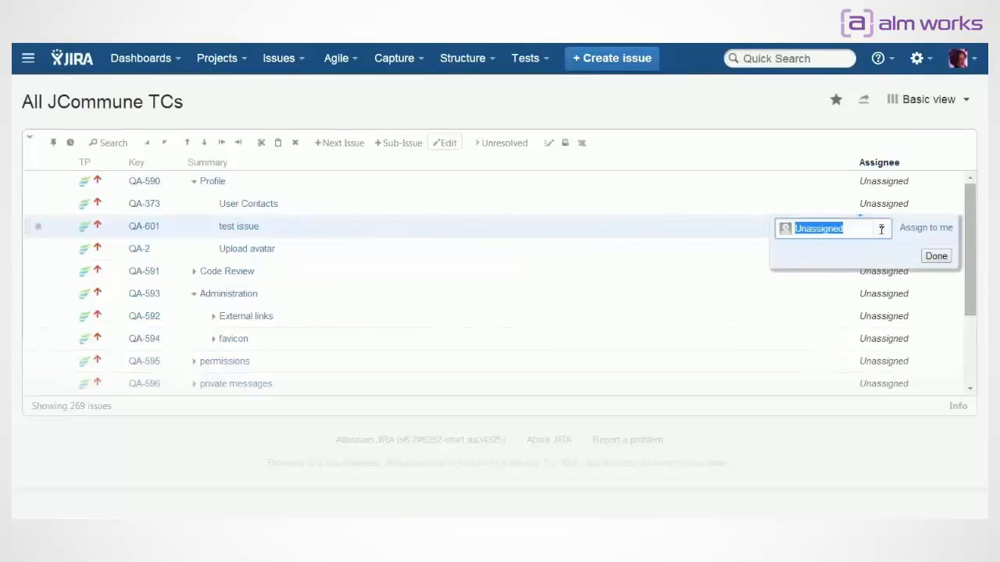
click(935, 257)
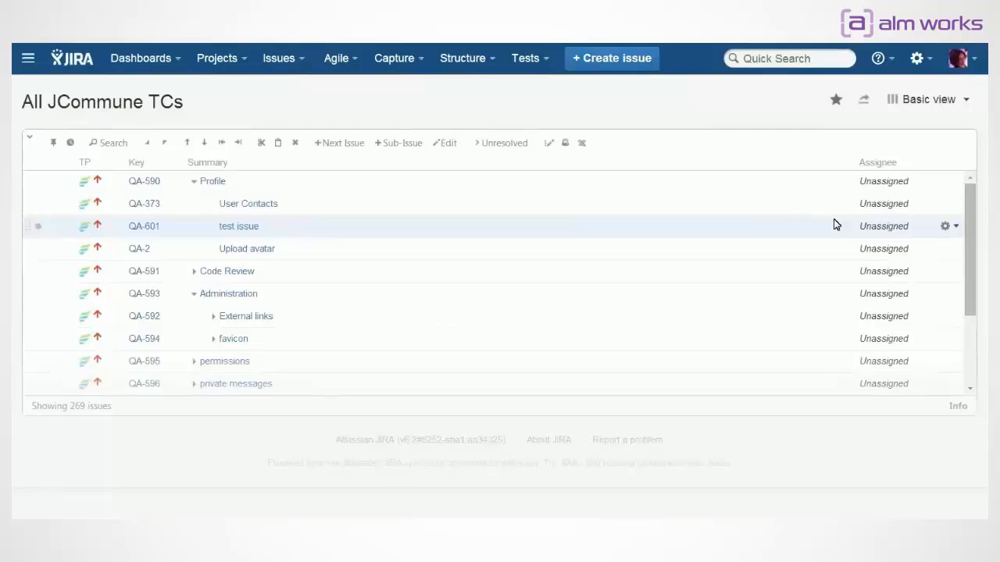
click(958, 407)
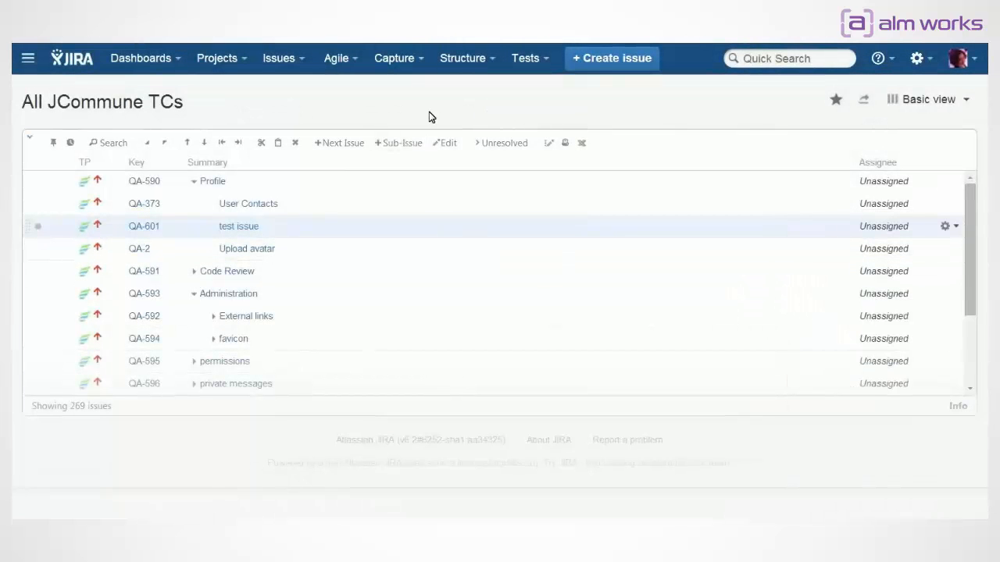
Create a new structure named "2.8 release" with the default permissions
click(458, 62)
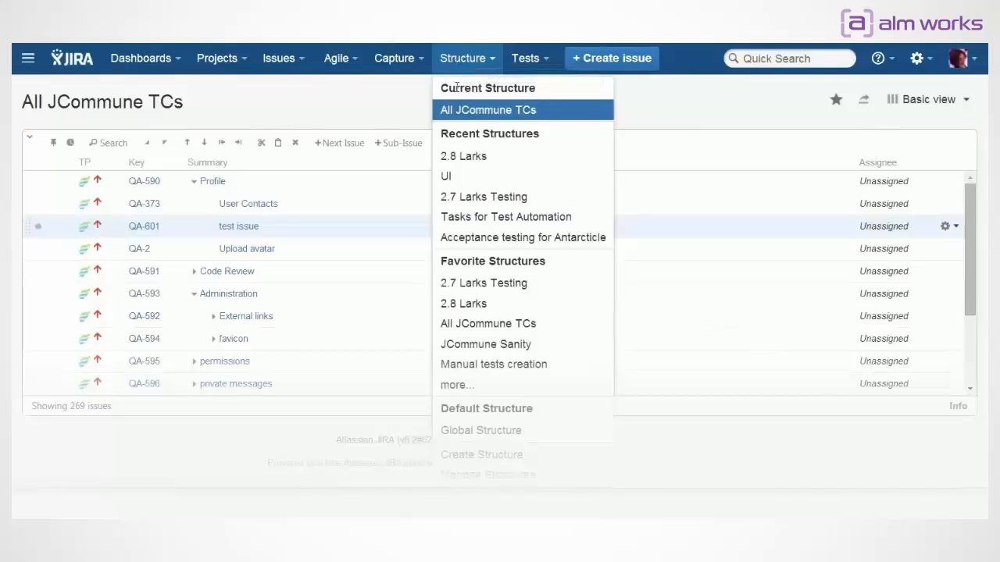
click(518, 462)
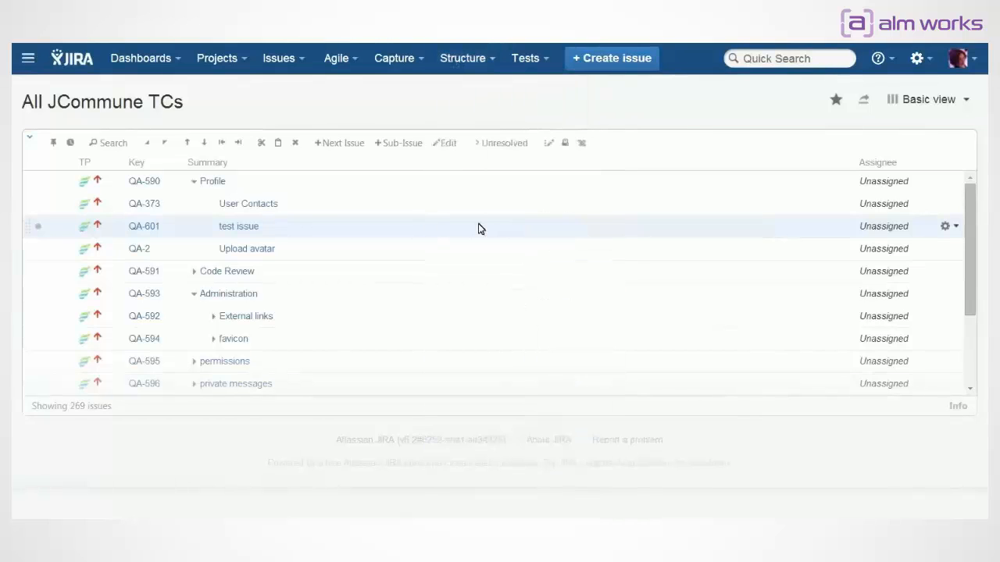
text(2.8 release)
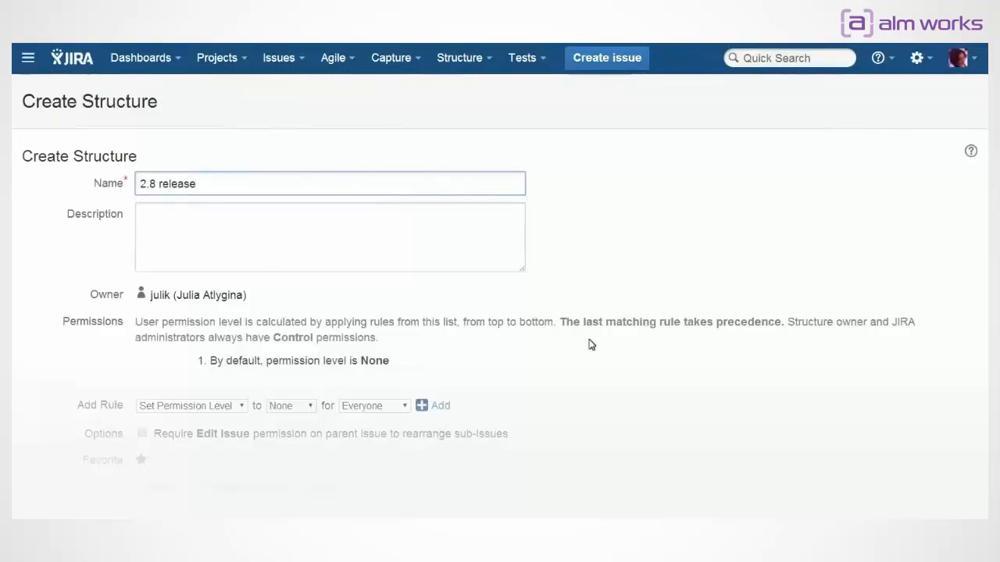
scroll(586, 367, down, 2)
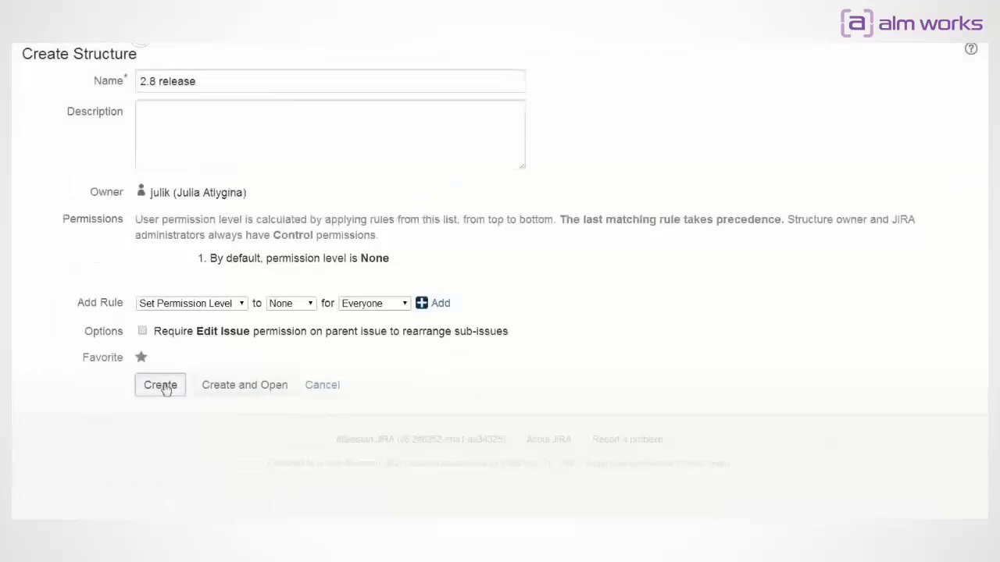
click(162, 385)
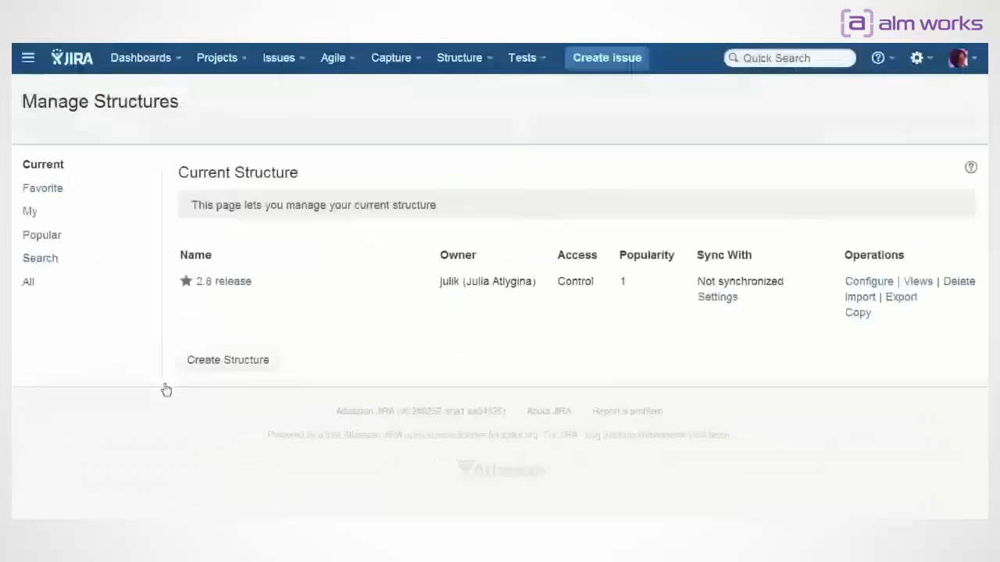
Set up a Filter synchronizer for the 2.8 release structure, based on a JQL query instead of a saved filter
click(722, 298)
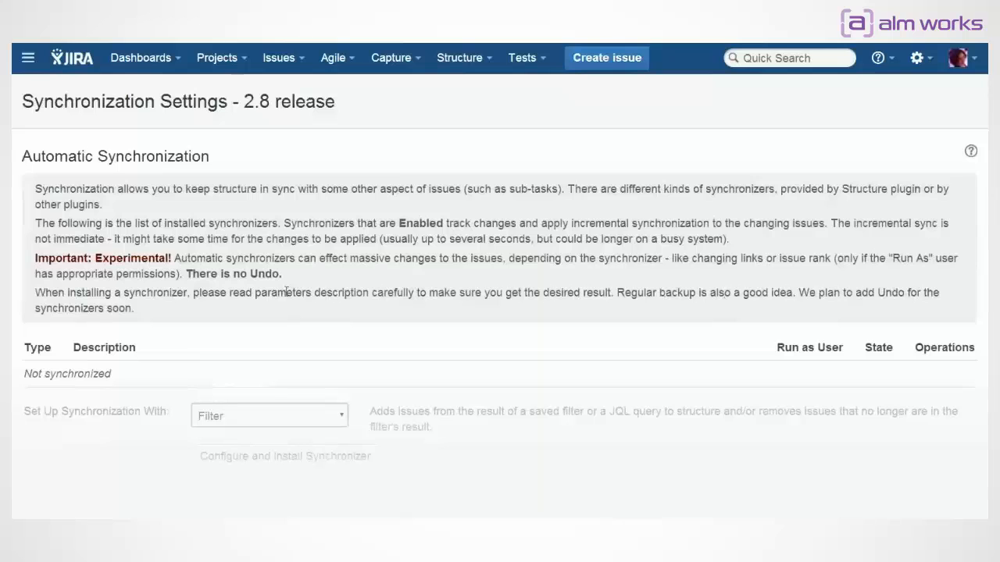
scroll(312, 294, down, 1)
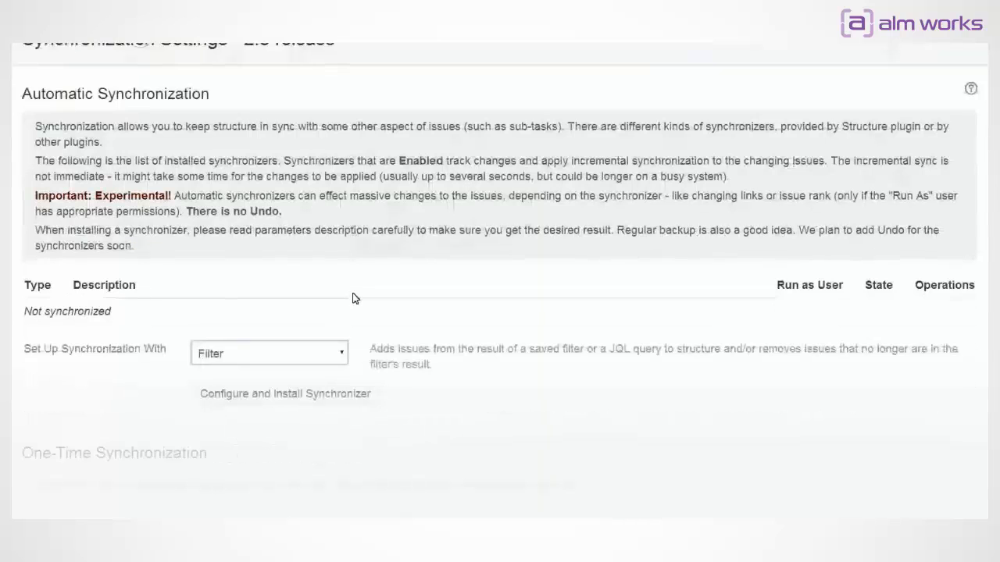
click(306, 400)
scroll(419, 271, down, 2)
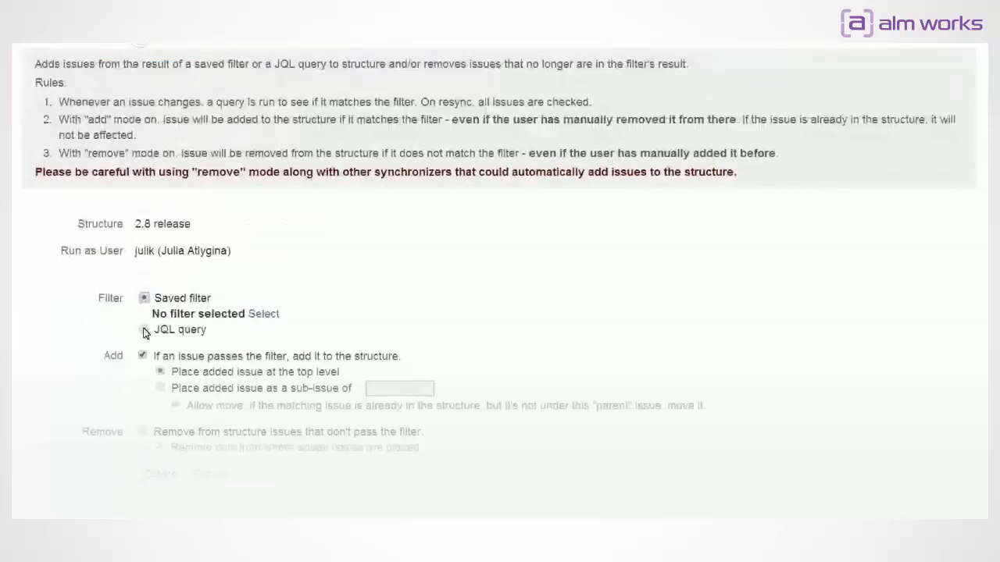
click(162, 329)
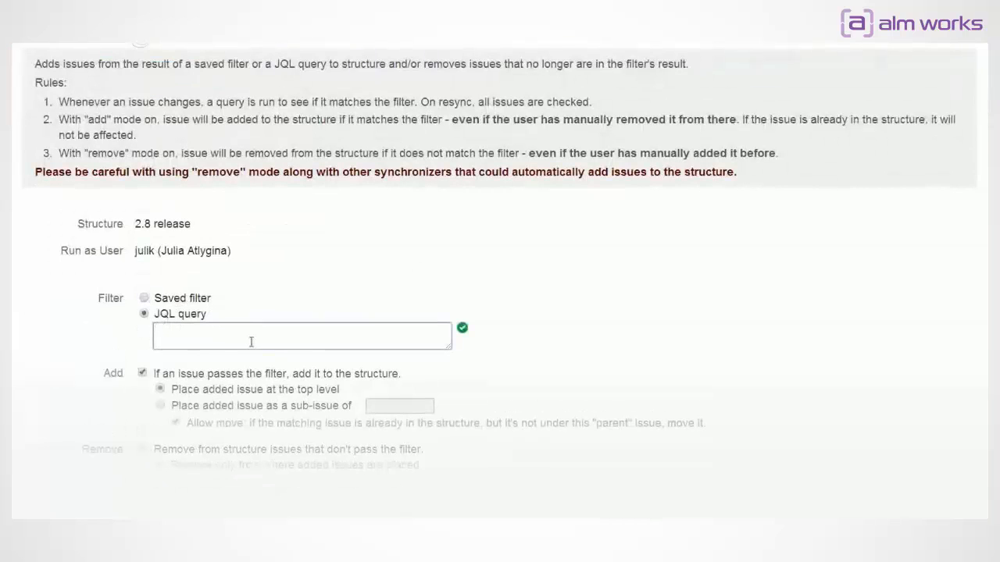
Enter the synchronizer query project=JCommune and Sprint=22, choosing the 2.8 Larks sprint
text(project=J)
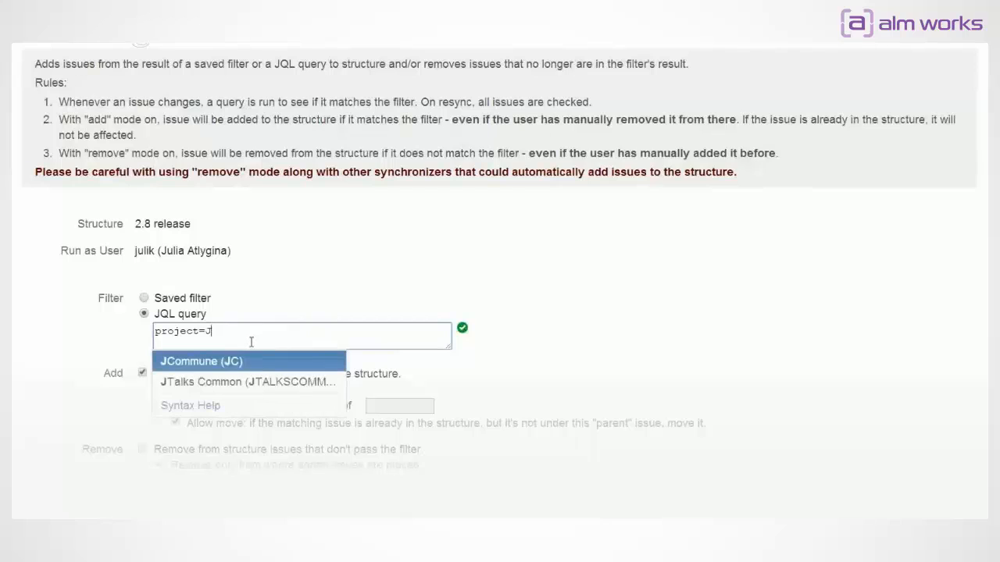
key(Return)
text(and sp)
scroll(251, 341, down, 3)
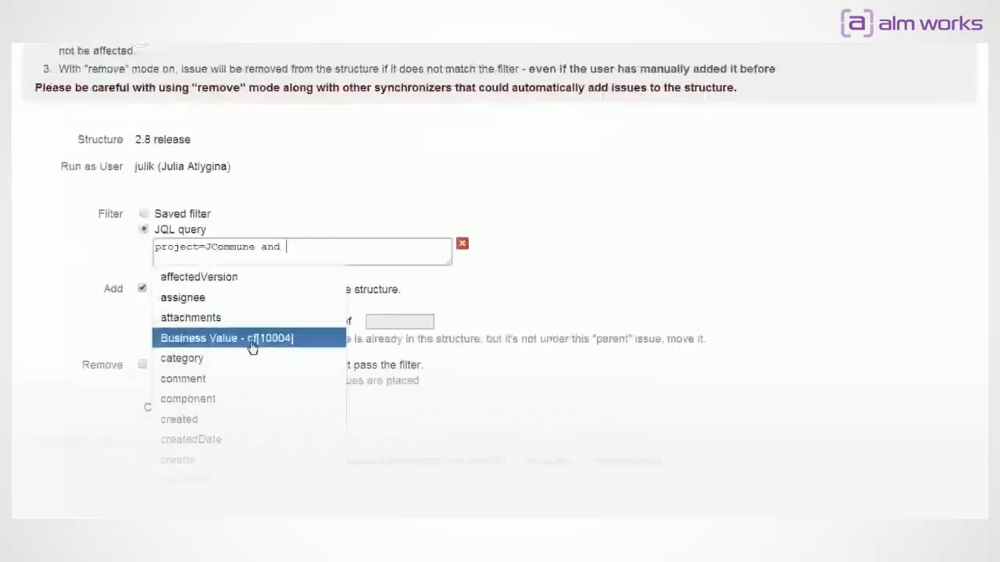
key(Return)
text(=)
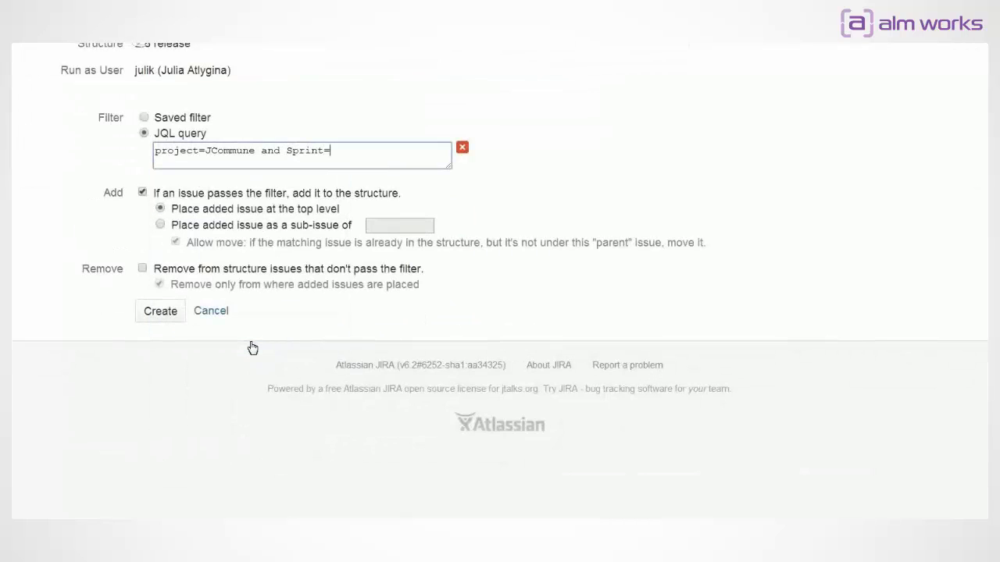
text(2.)
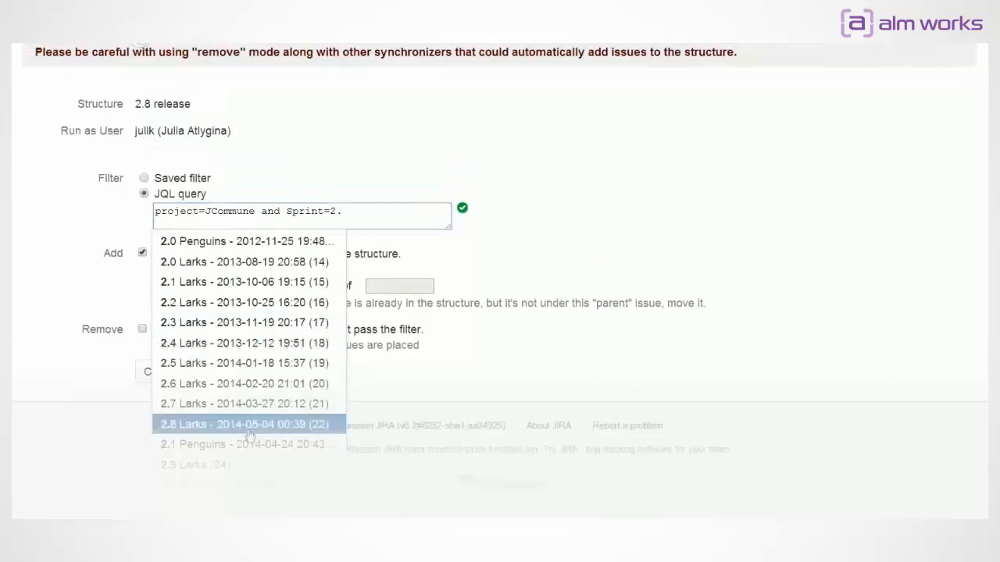
click(249, 430)
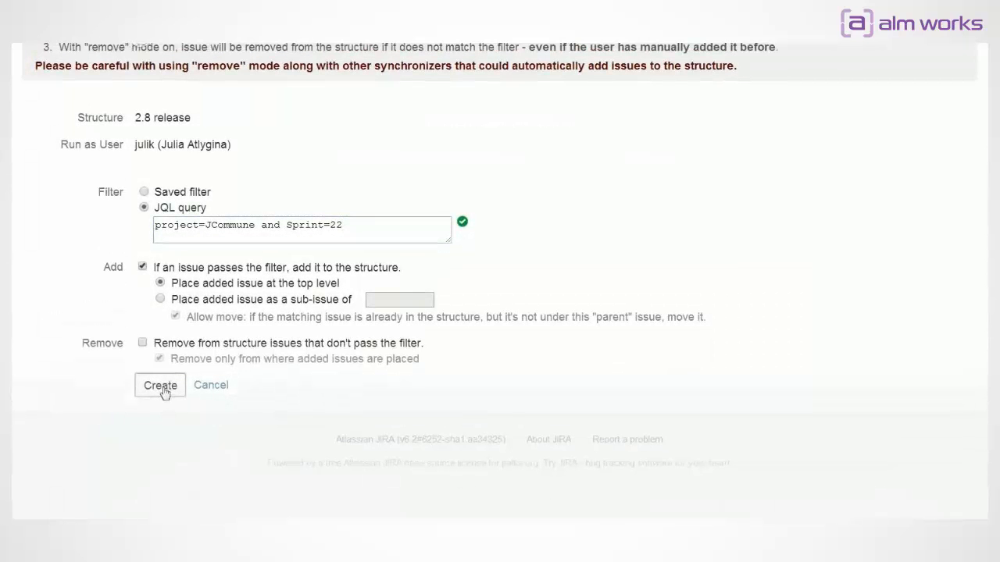
Create the synchronizer, run its full Filter → Structure resync with immediate enabling, and go to the structure's synchronization settings
click(163, 390)
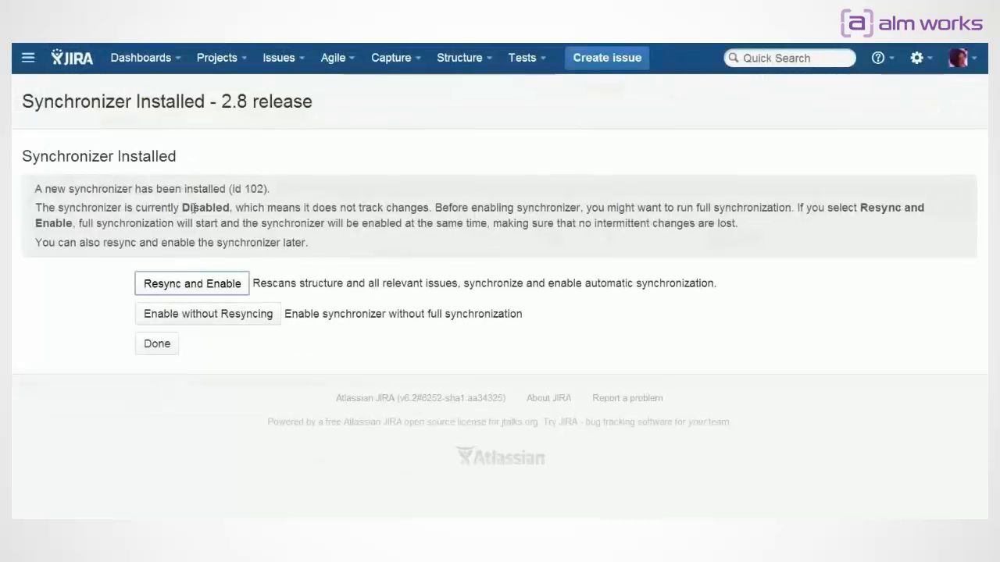
click(226, 283)
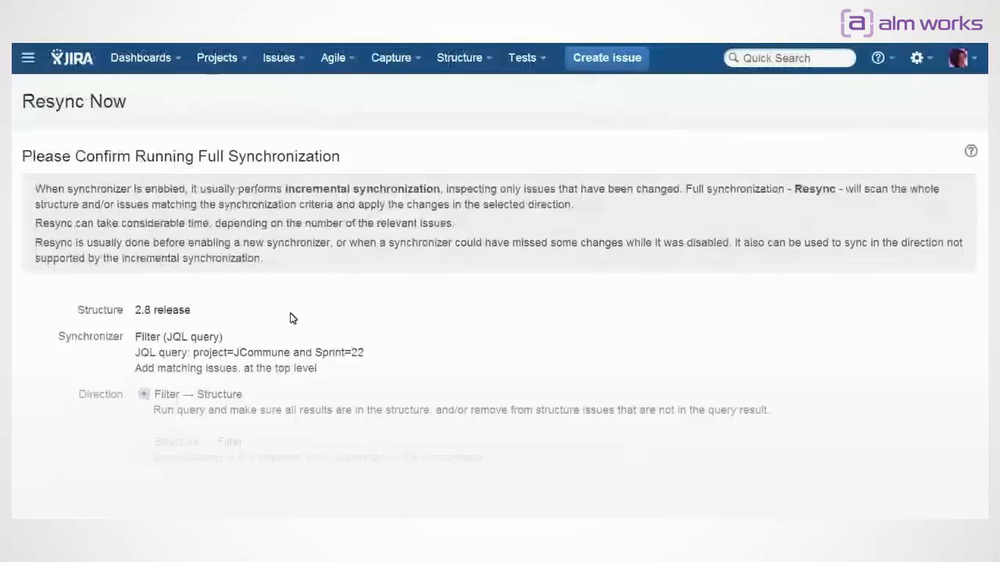
scroll(290, 317, down, 3)
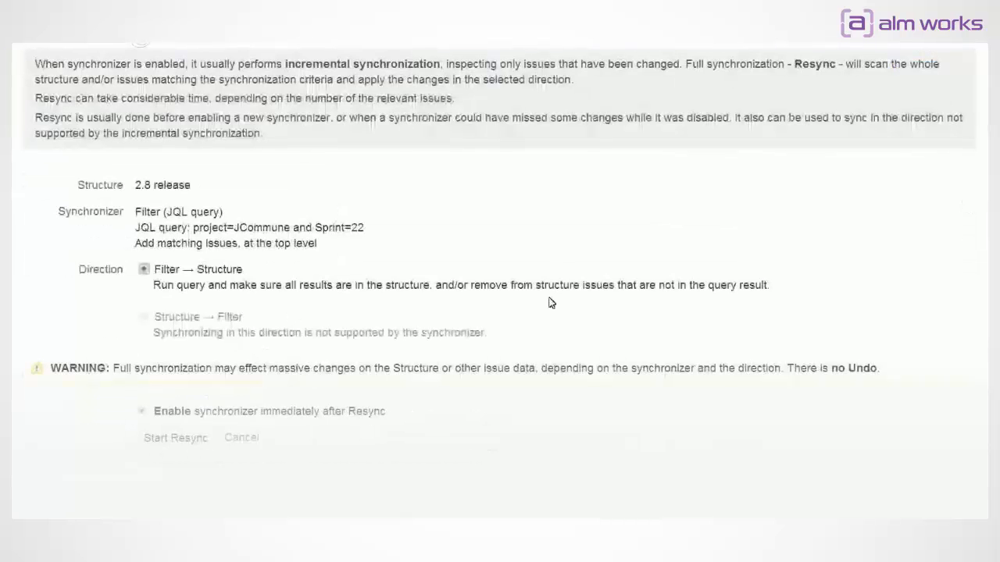
click(176, 441)
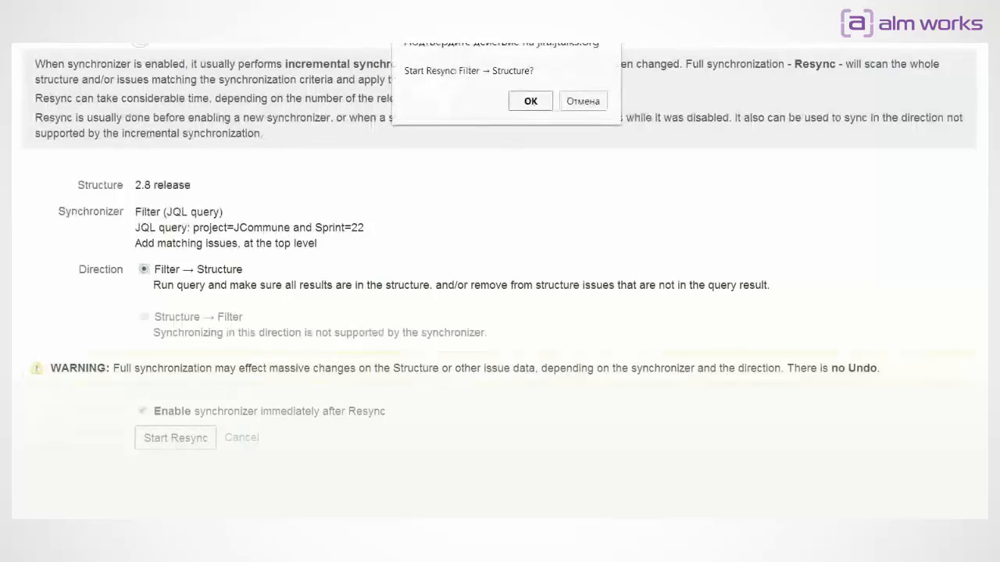
click(529, 101)
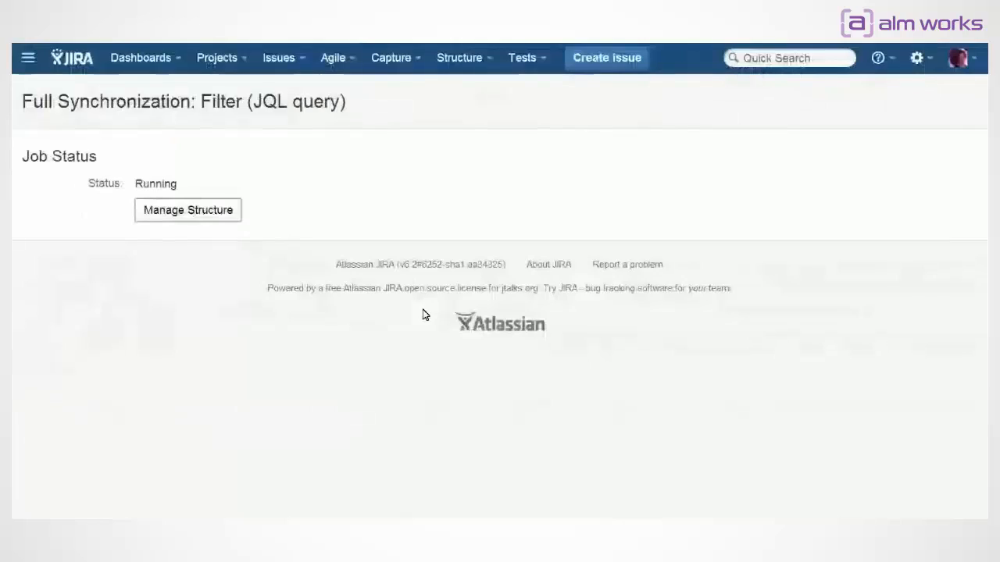
click(197, 210)
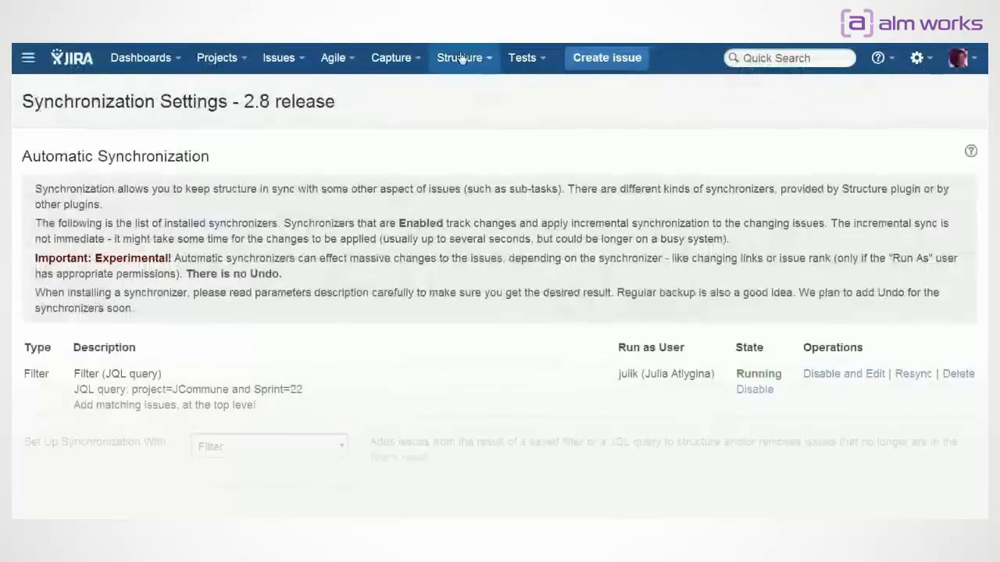
Open the 2.8 release structure and add a Sprint column to its view
click(462, 60)
click(461, 107)
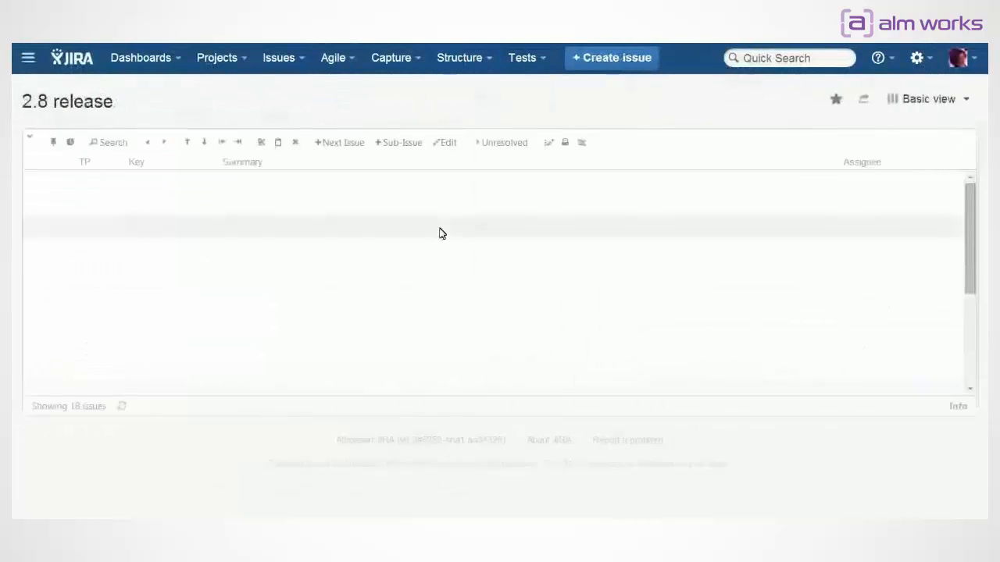
click(969, 164)
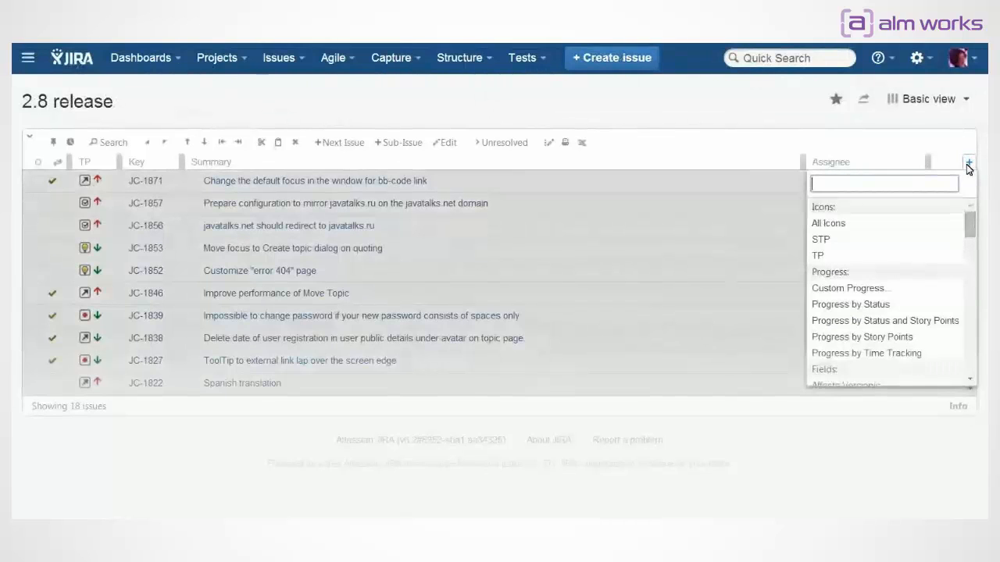
text(sprin)
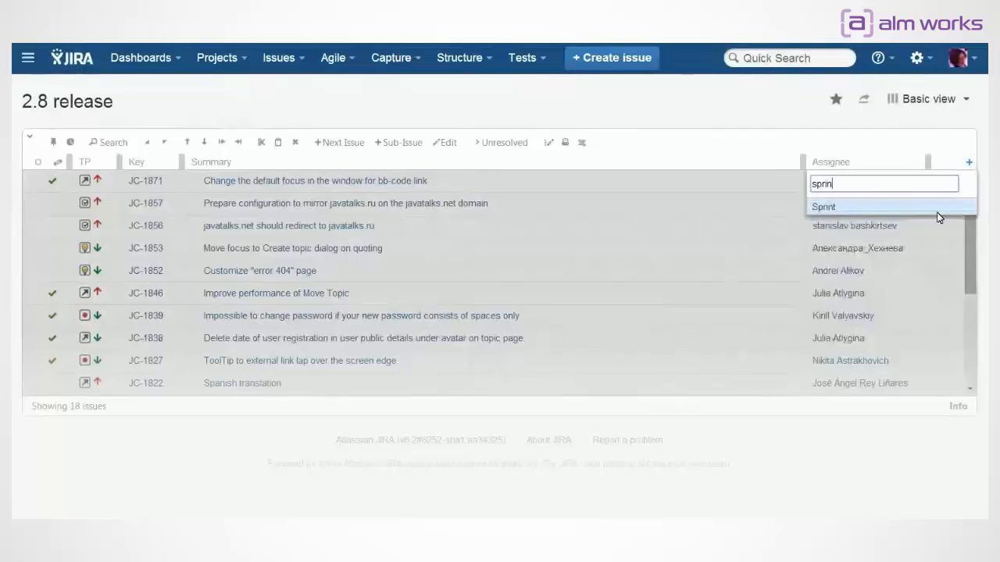
click(937, 208)
scroll(877, 290, down, 3)
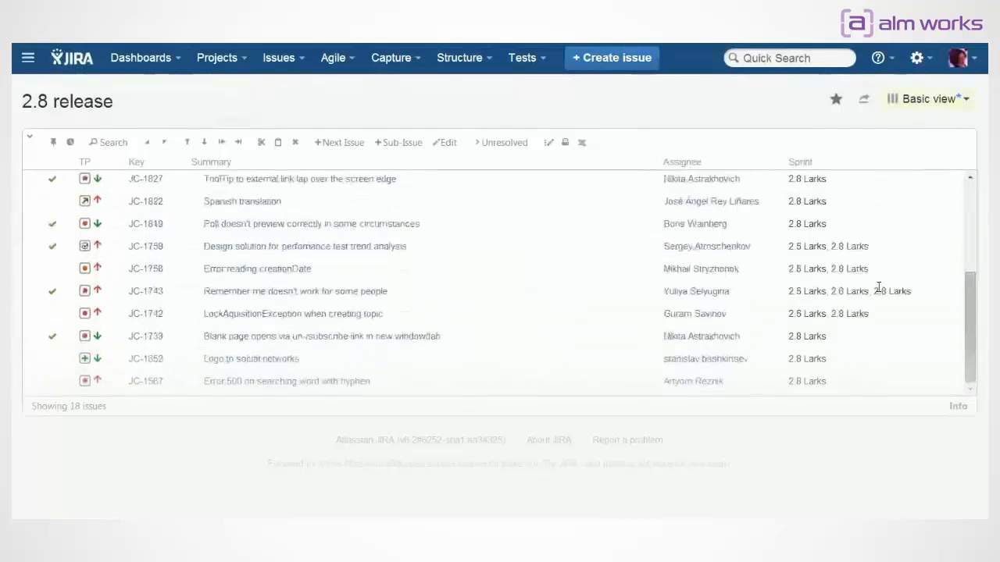
scroll(585, 293, up, 3)
Select issue JC-1852 and search with the JQL query project="Test Team project" and labels=Custom_error_page
click(508, 271)
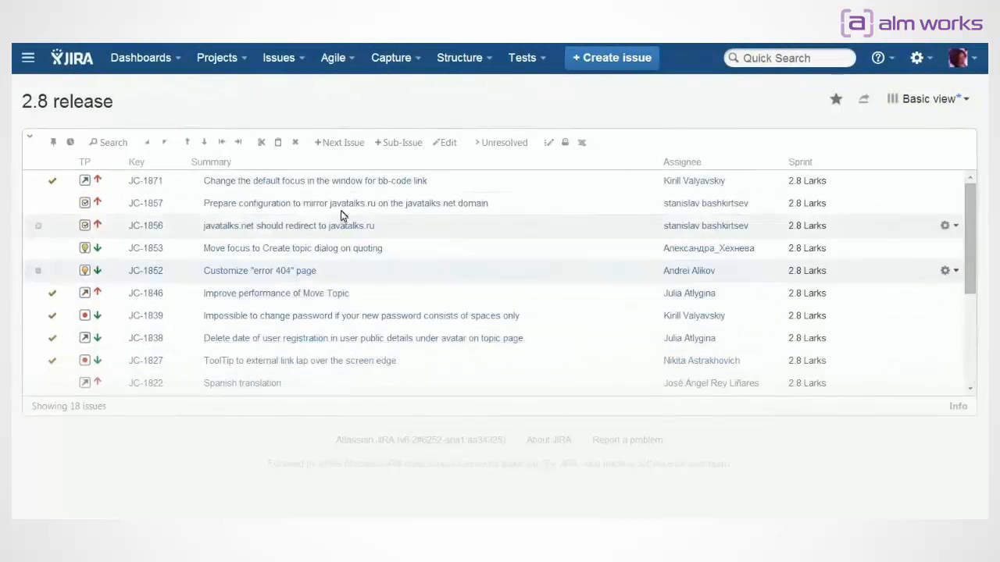
click(117, 142)
text(pro)
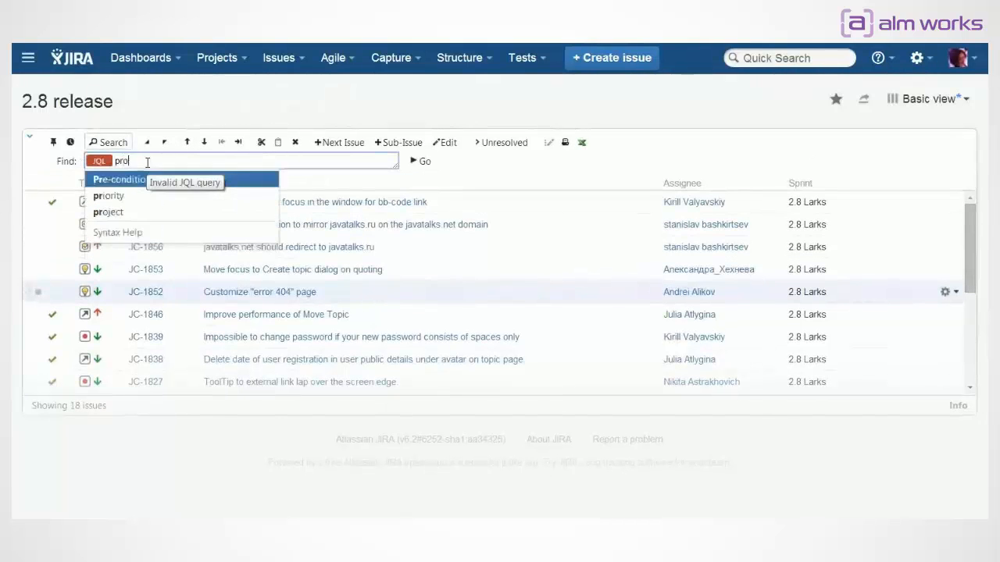
text(ject QA)
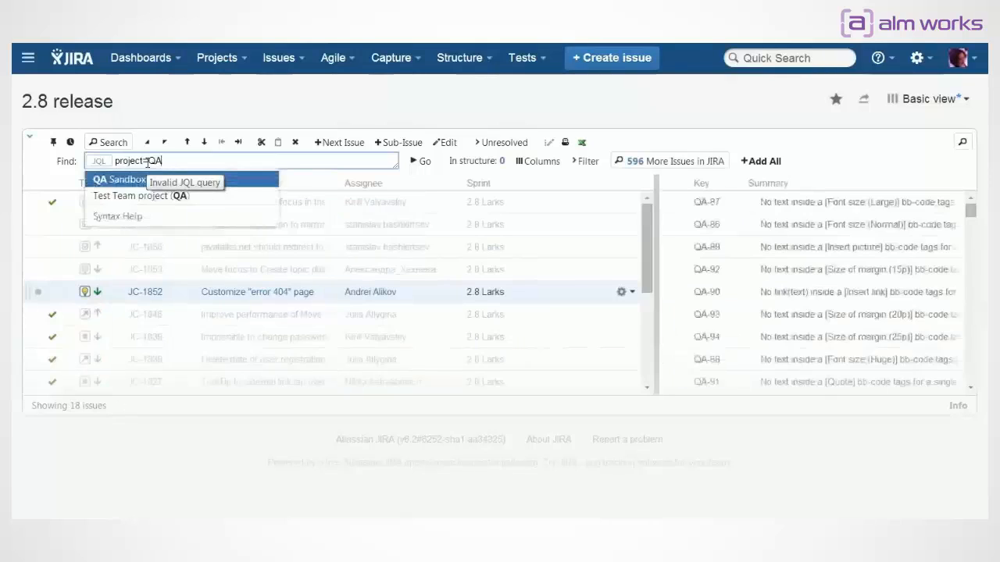
key(Down)
key(Return)
text(and )
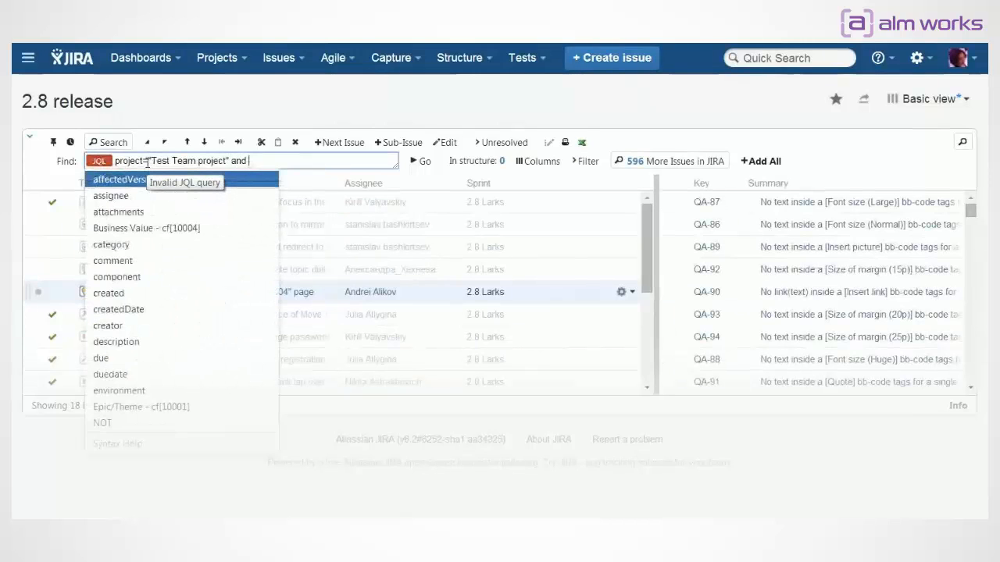
text(labels="Cu)
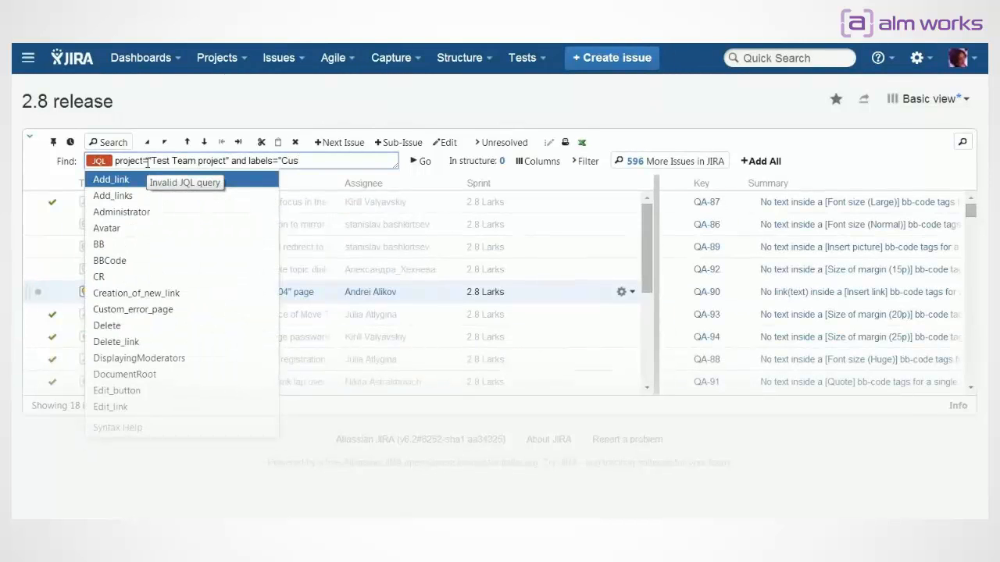
text(s)
key(Return)
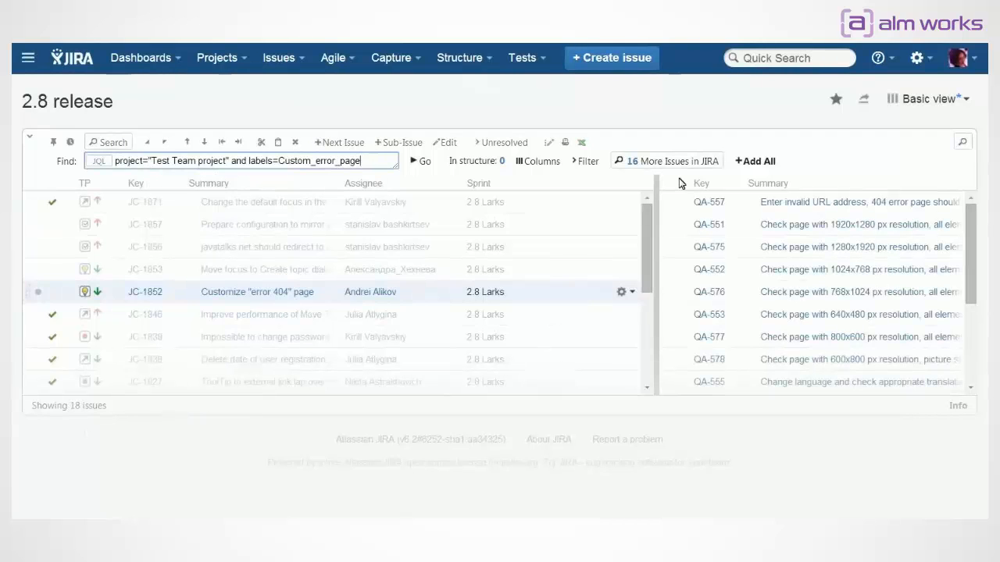
Select all found test cases and insert them into the structure directly below JC-1852 Customize "error 404" page
click(675, 183)
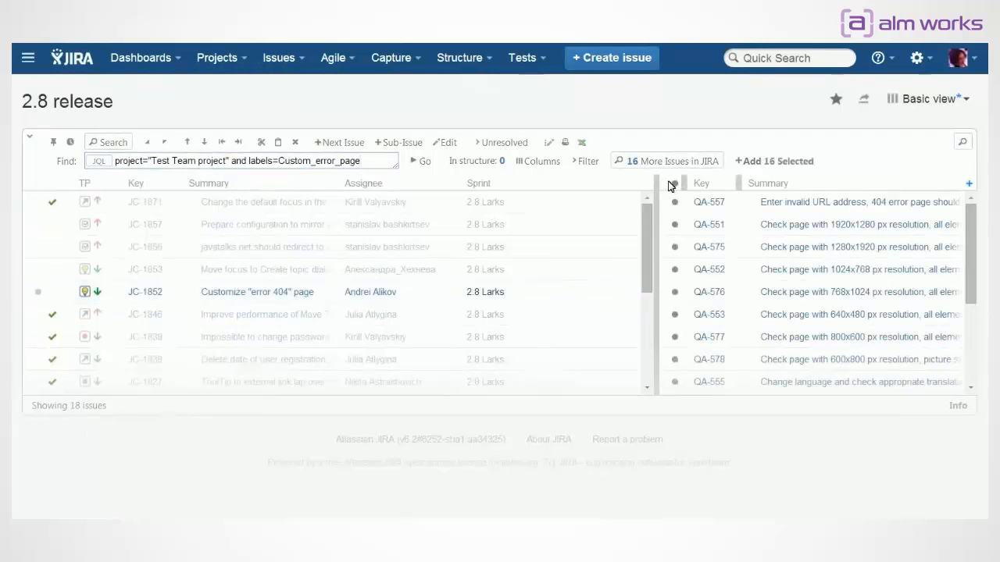
drag(669, 201, 564, 340)
Select the 16 newly added test cases in the structure and nest them as sub-issues of JC-1852
key(space)
key(space)
key(space)
key(space)
key(space)
key(space)
key(space)
key(space)
key(space)
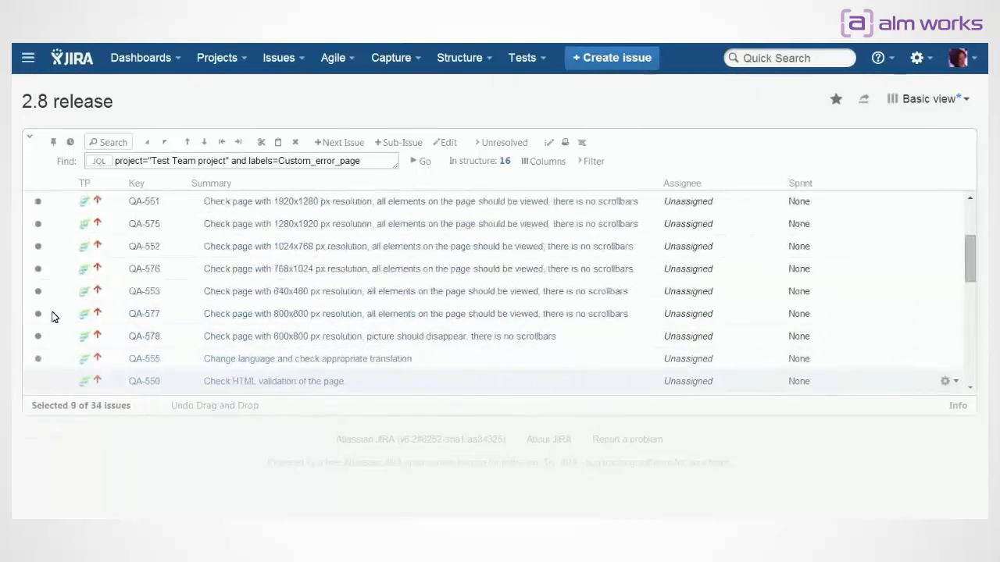
key(space)
key(space)
key(space)
key(space)
key(space)
key(space)
key(space)
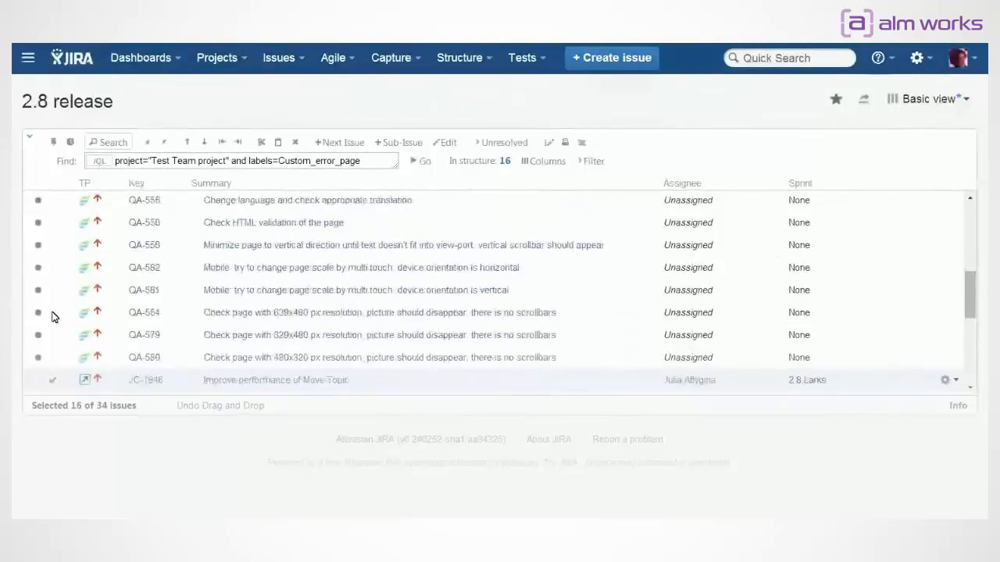
scroll(118, 295, up, 5)
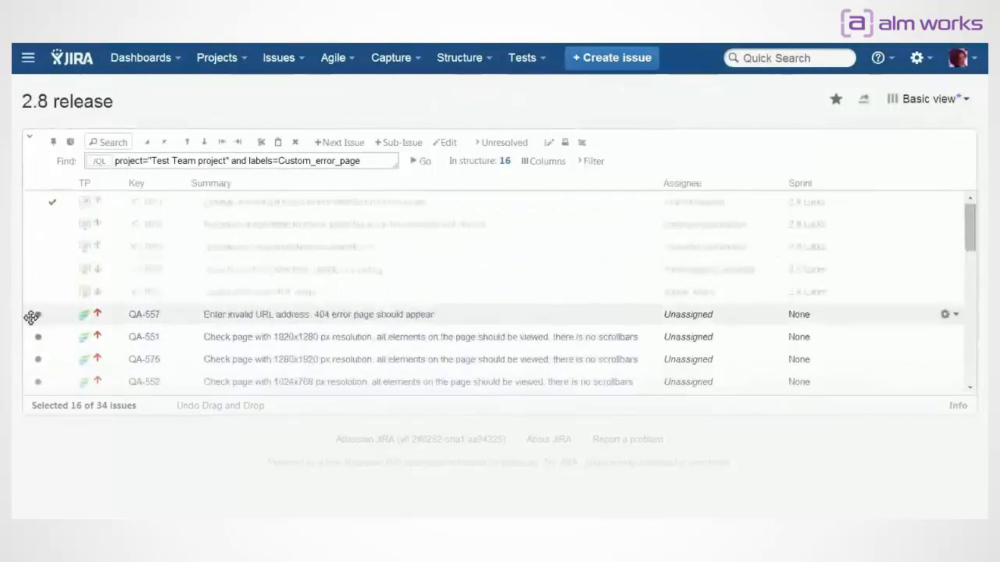
drag(31, 316, 95, 314)
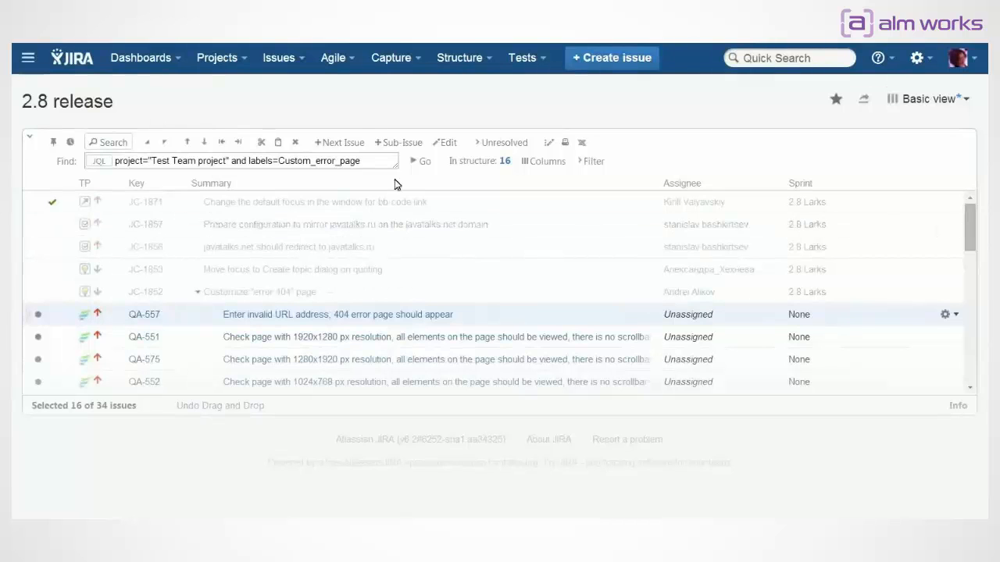
Switch to the All JCommune TCs structure and close the issue search
click(461, 58)
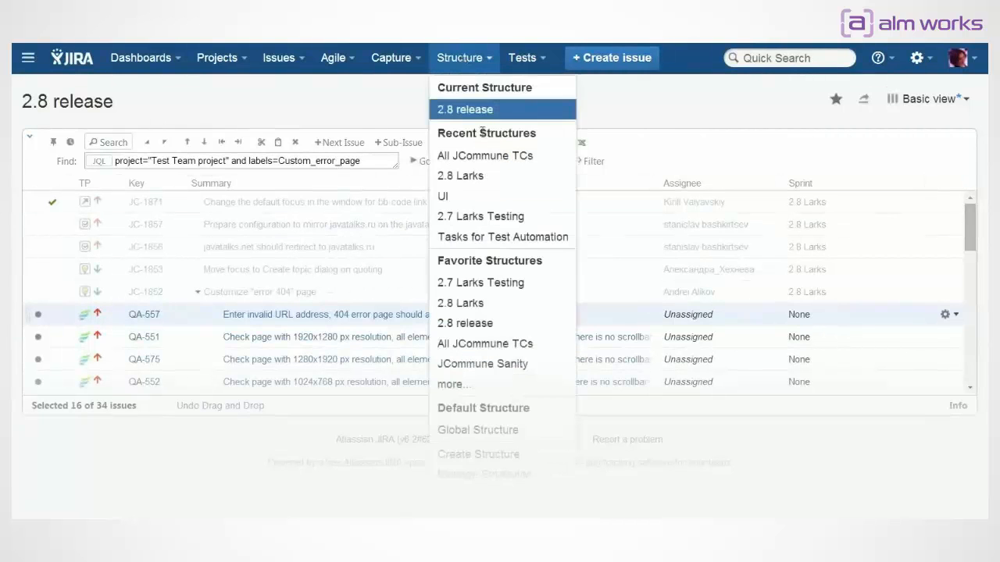
click(485, 150)
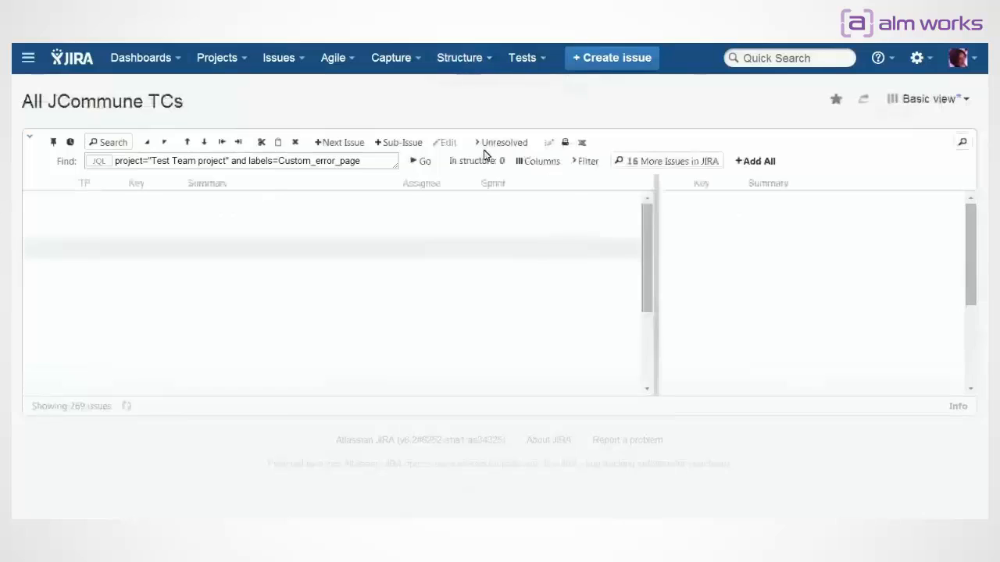
click(108, 142)
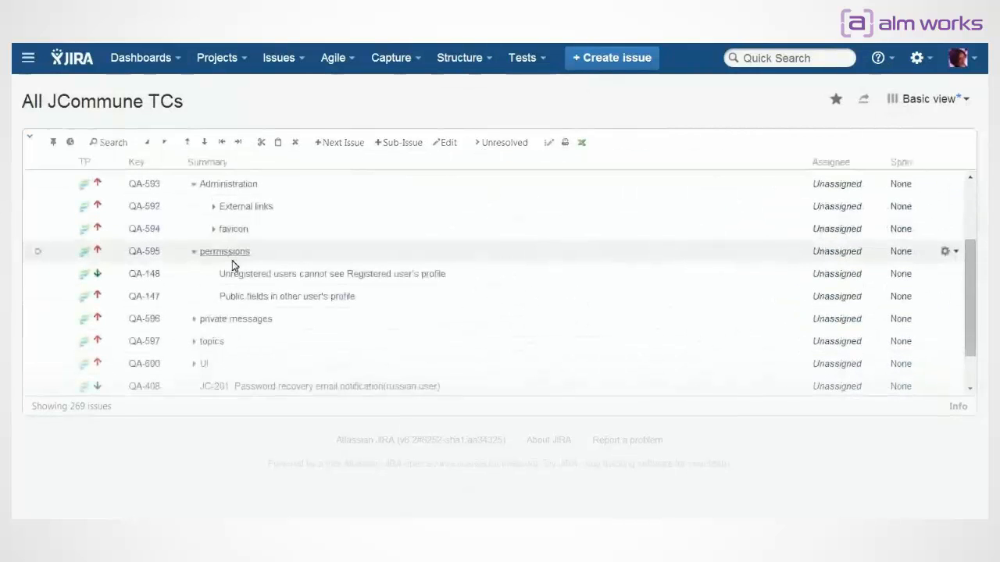
Cut test cases QA-148 and QA-147 under permissions and check them in the structure clipboard
click(52, 301)
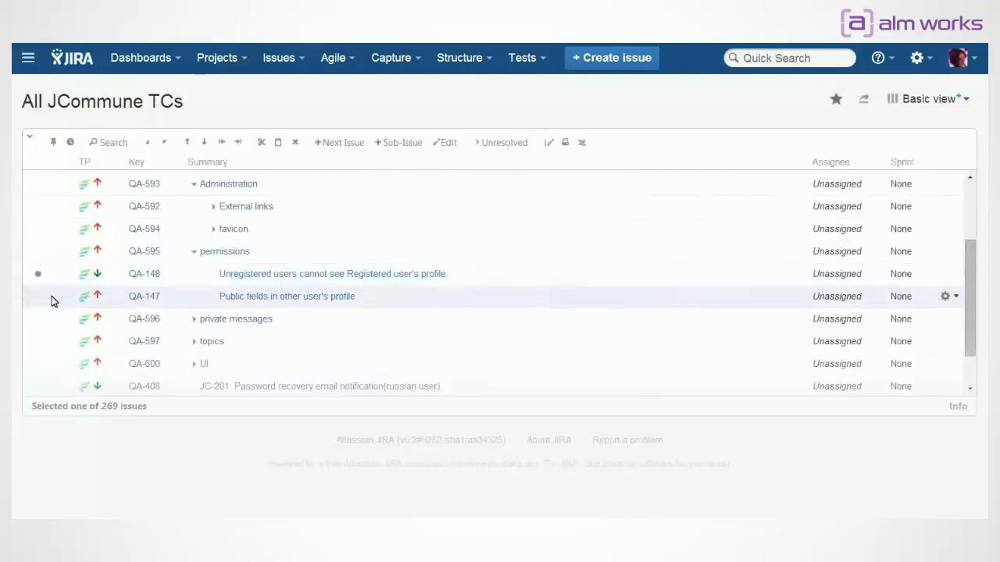
click(40, 297)
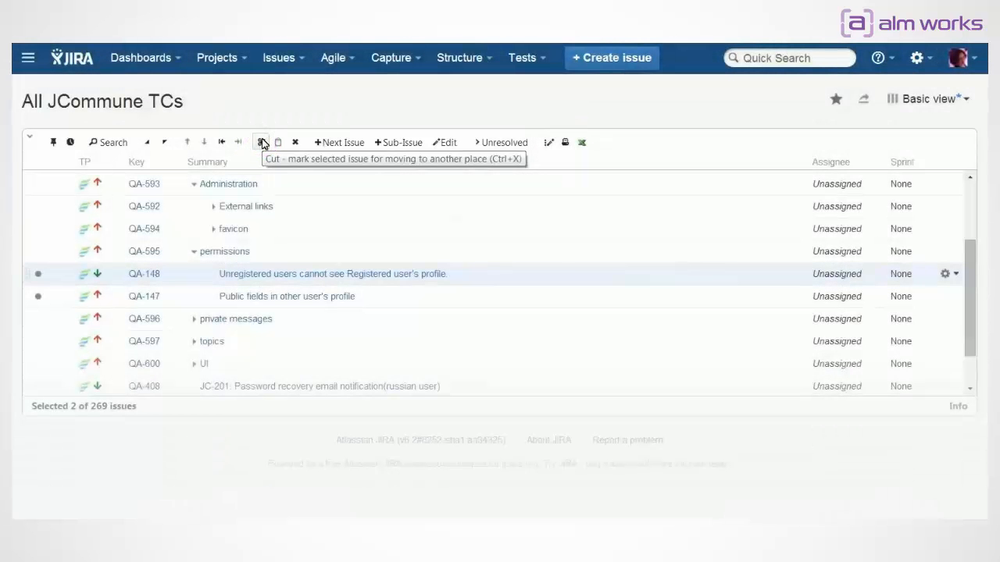
click(262, 143)
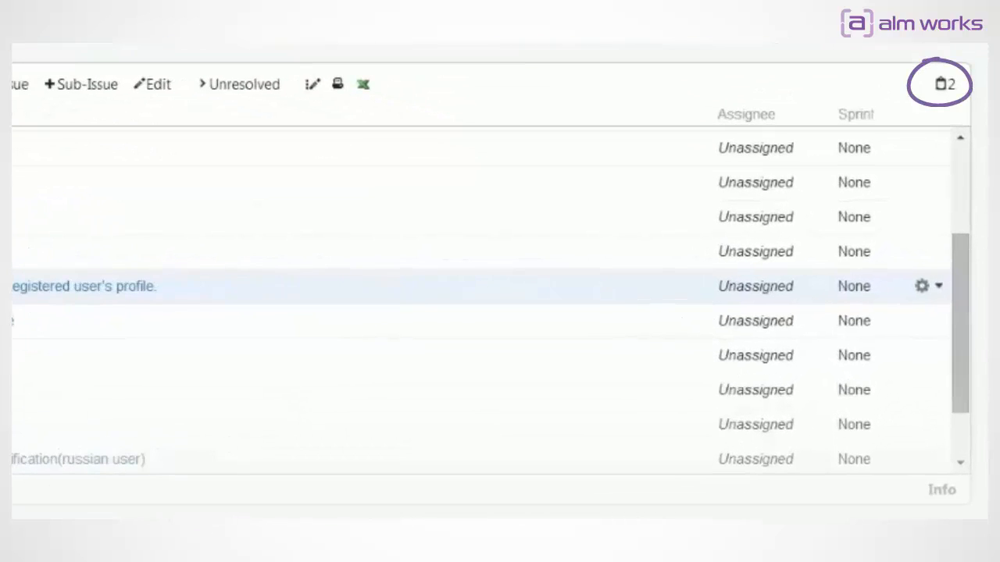
click(947, 90)
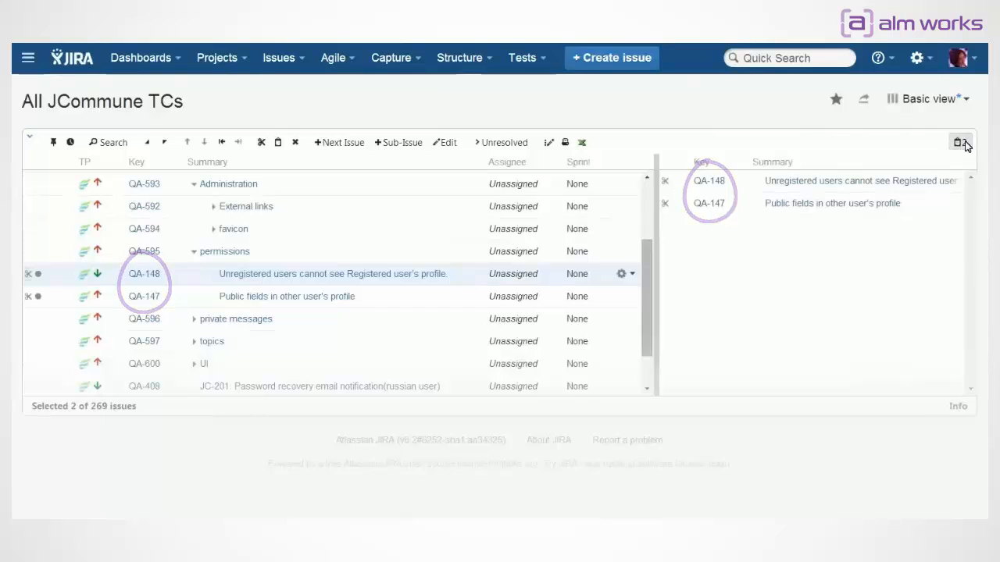
click(961, 145)
Switch to the 2.8 release structure and display the clipboard with the cut test cases
click(458, 66)
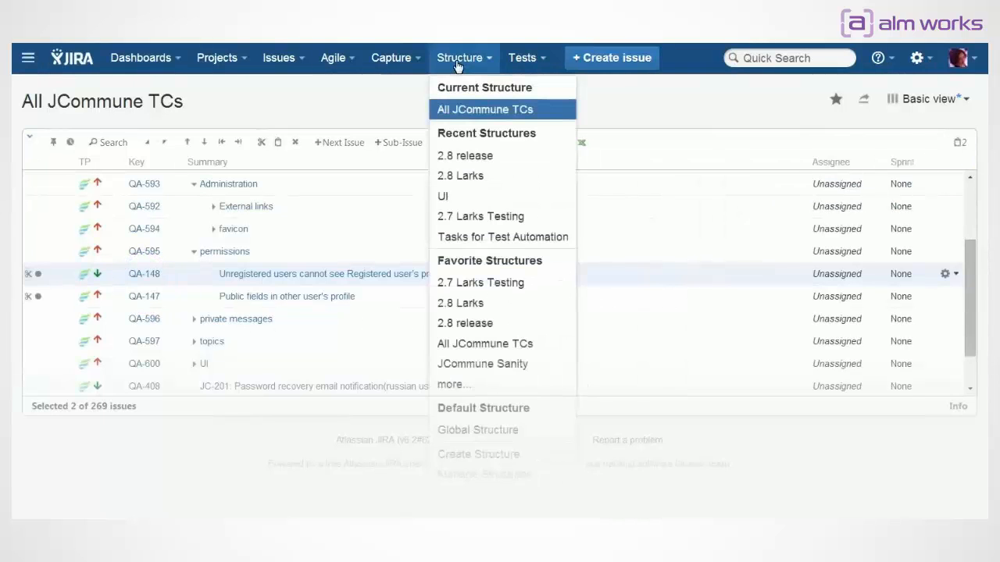
click(468, 157)
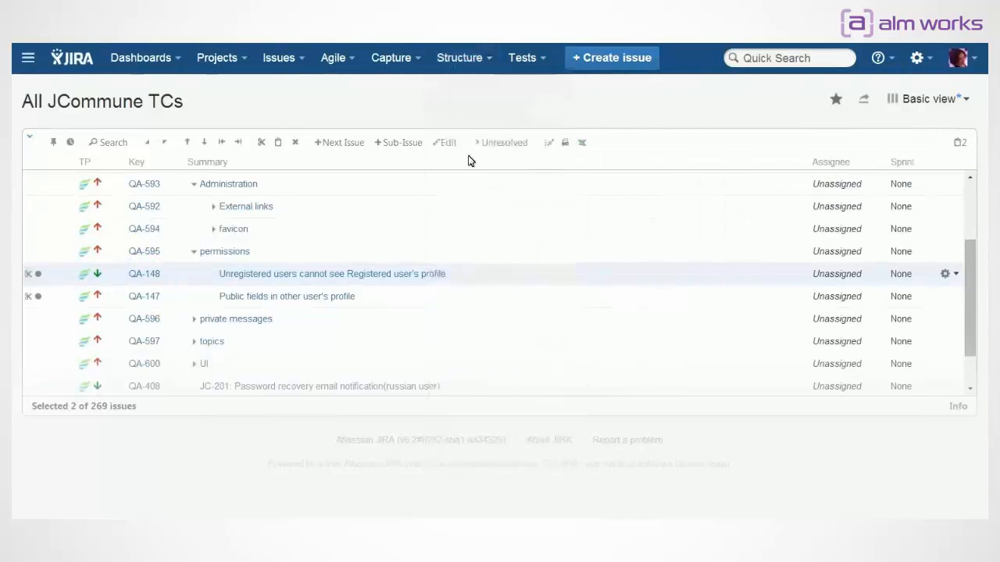
click(959, 143)
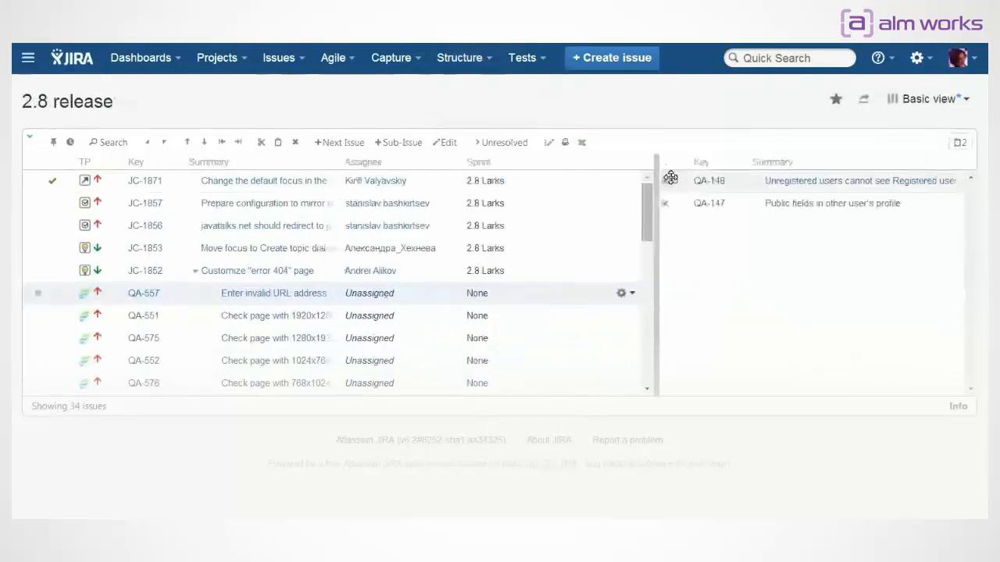
Place QA-148 and QA-147 from the clipboard as sub-issues of JC-1853 Move focus to Create topic dialog on quoting, and hide the clipboard
drag(669, 177, 520, 269)
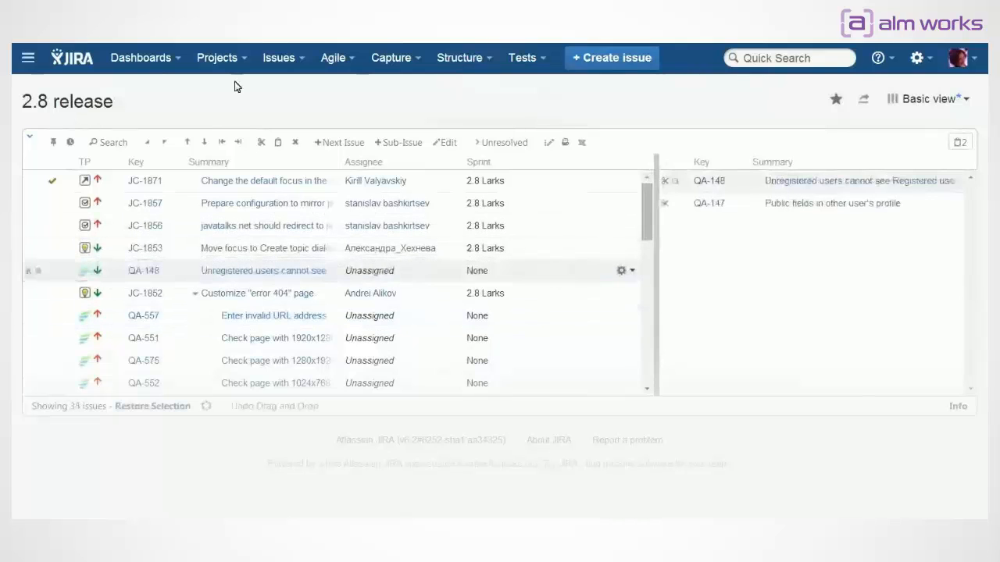
click(239, 143)
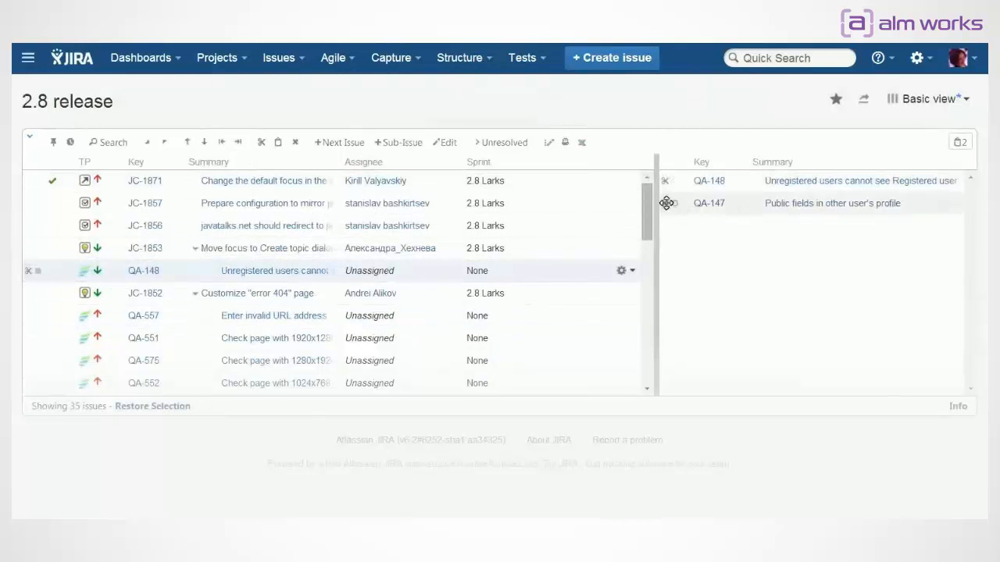
drag(670, 205, 539, 280)
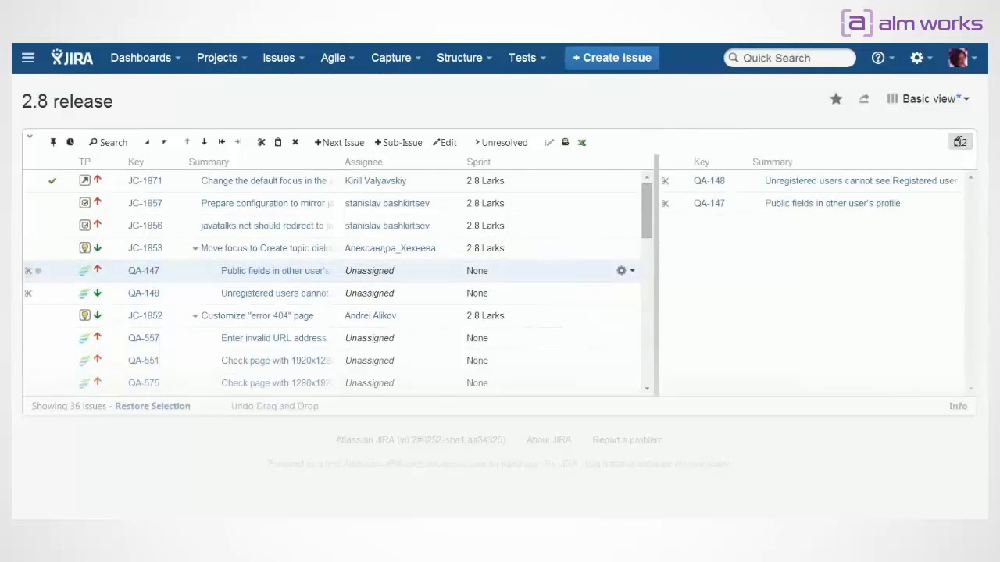
click(959, 142)
Switch to the All JCommune TCs structure and add a column for a new test run
click(470, 61)
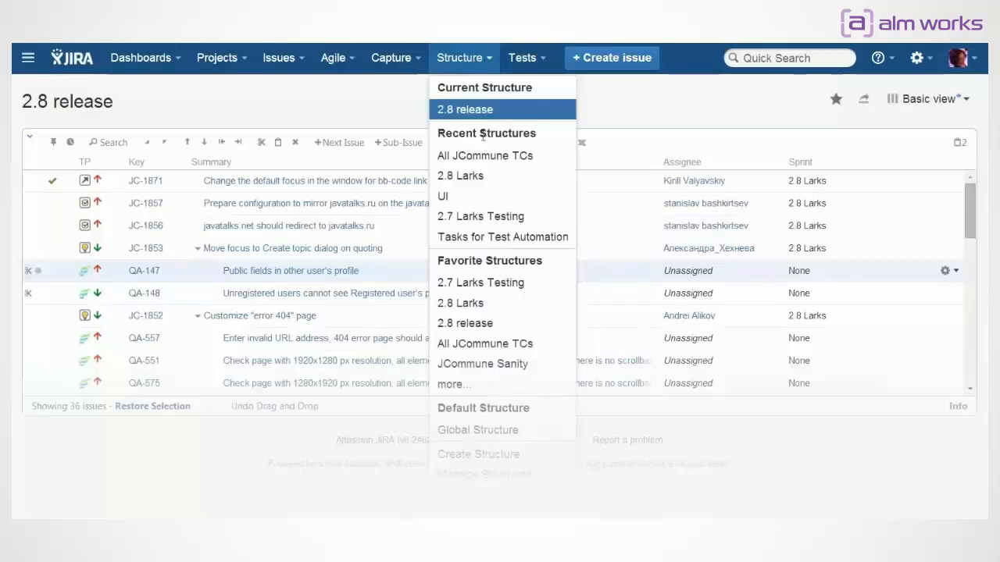
click(519, 157)
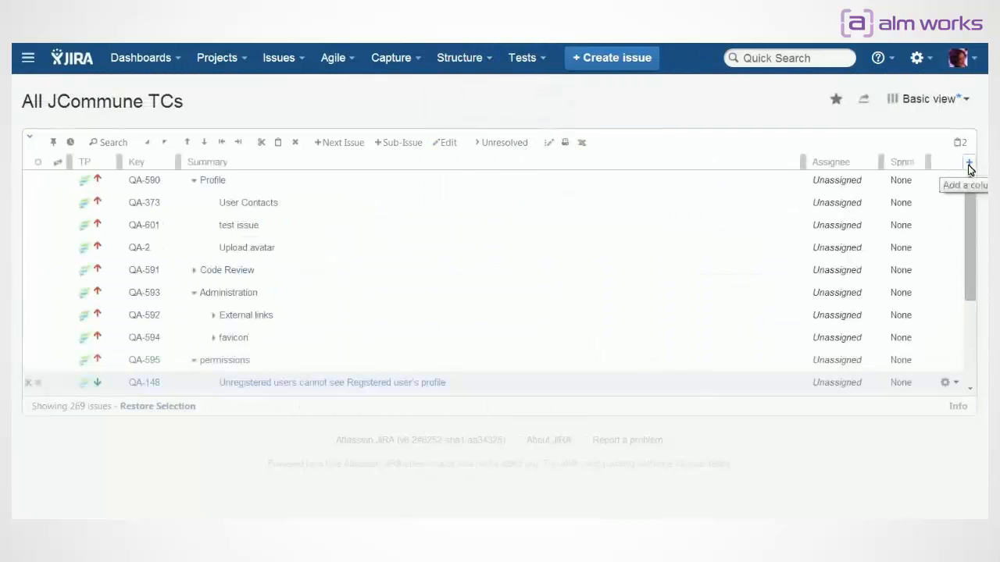
click(968, 164)
text(test run)
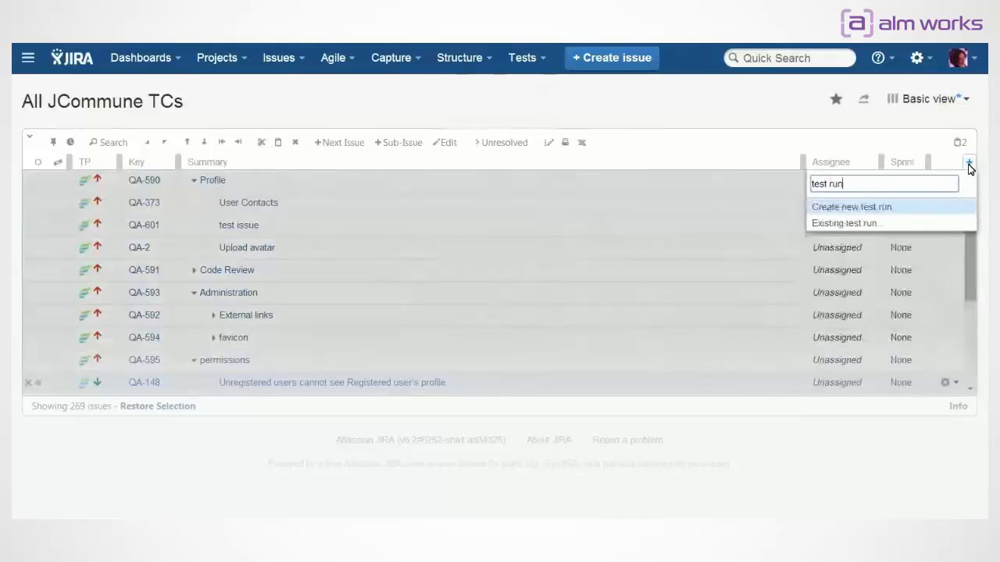
key(Return)
Name the new test run b.33333_Chrome_JA, save it and close the column settings
text(33333)
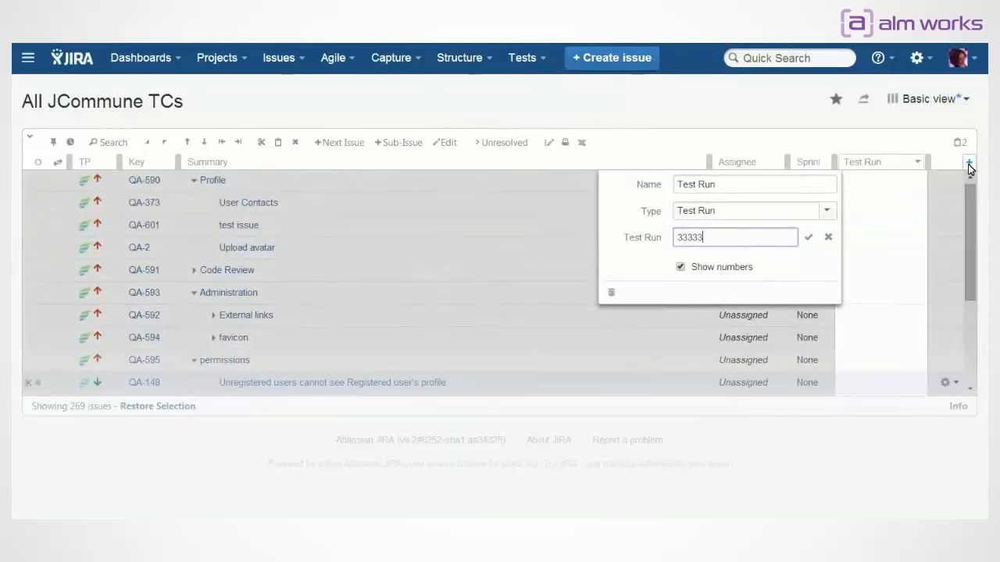
key(Home)
text(b.)
key(Right)
key(Right)
key(Right)
key(Right)
key(Right)
text(_Chrome_JA)
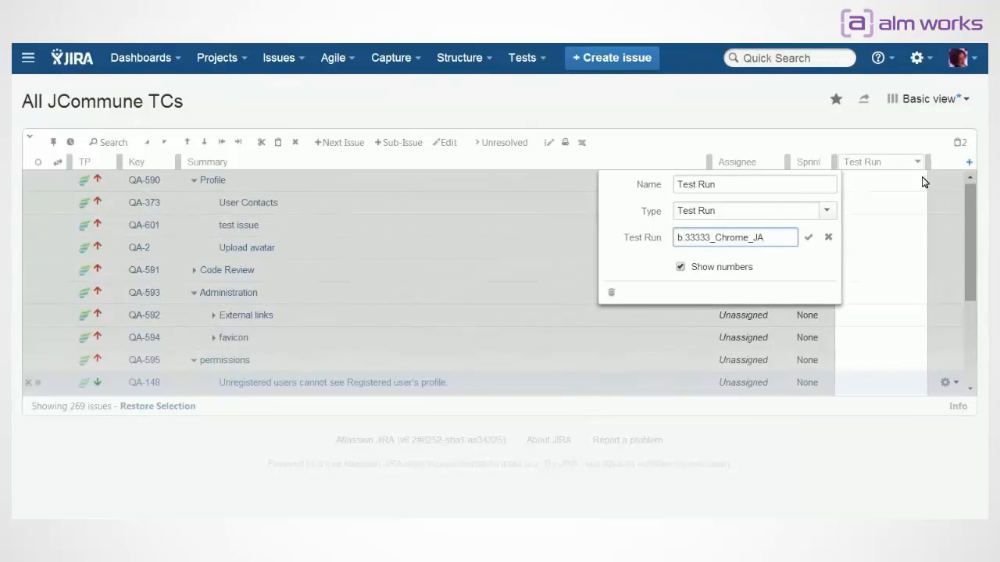
click(733, 183)
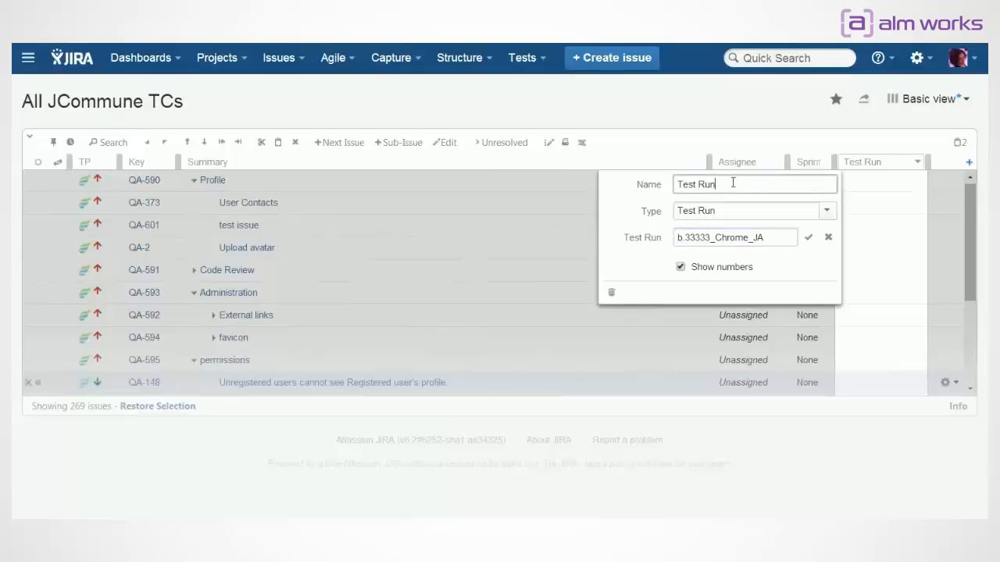
click(809, 238)
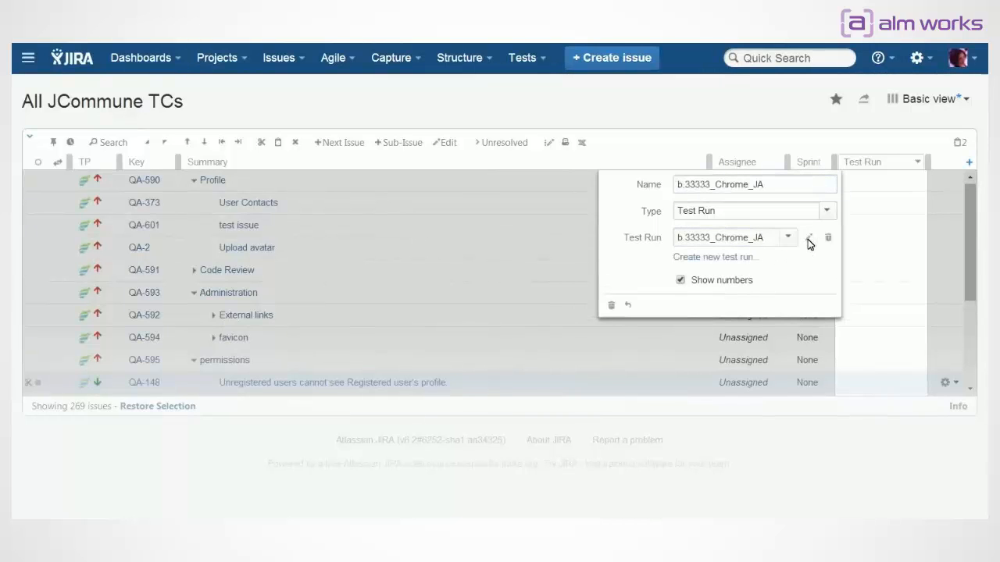
click(897, 190)
In the b.33333_Chrome_JA column, mark the test cases under Profile as PASSED, except QA-373 User Contacts as FAILED
click(876, 206)
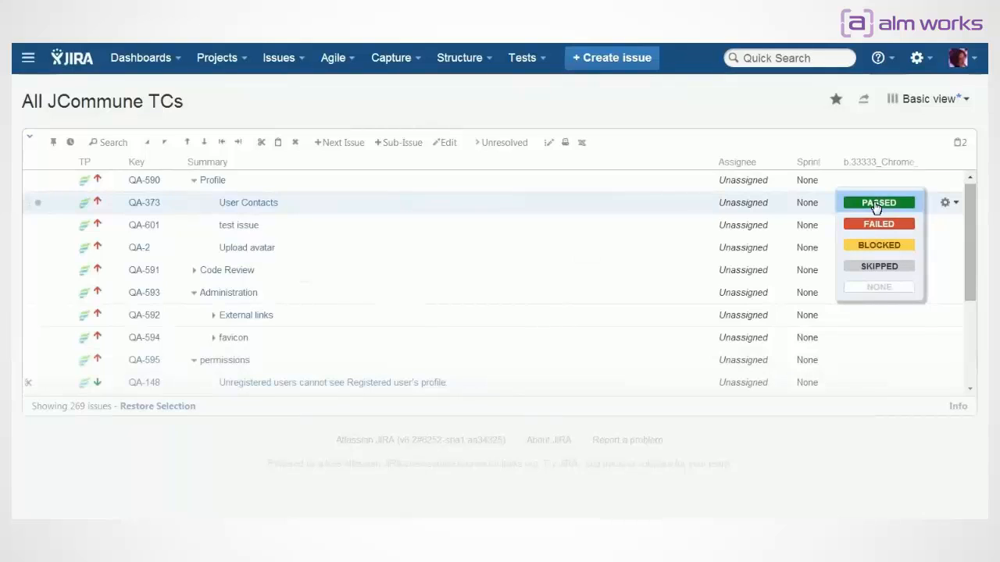
click(876, 205)
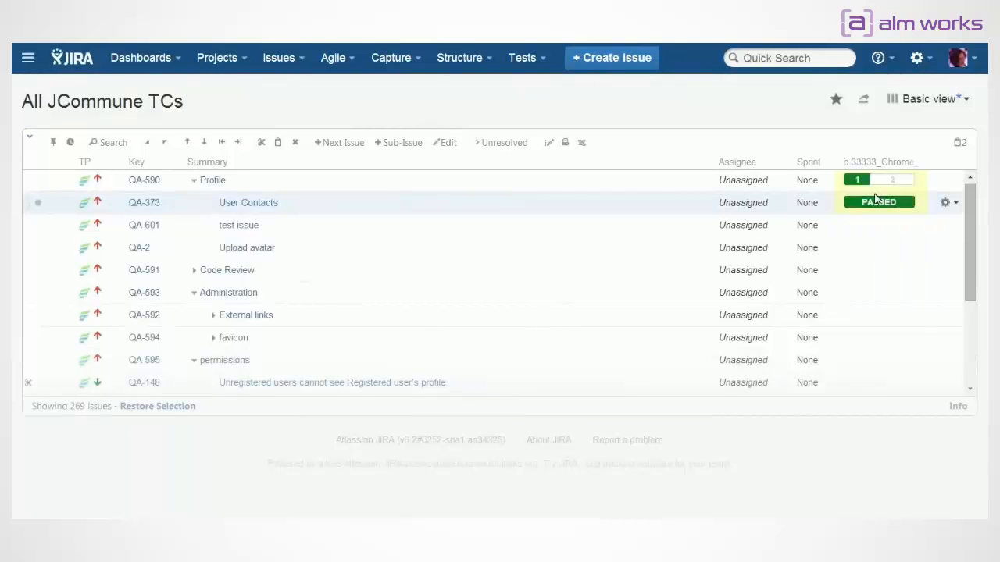
click(875, 181)
click(874, 182)
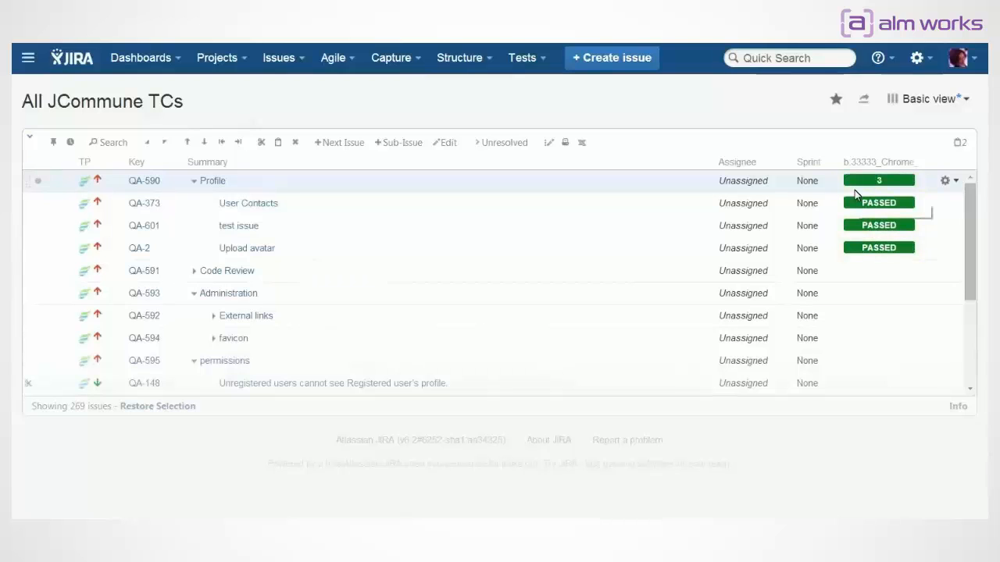
click(909, 205)
click(881, 225)
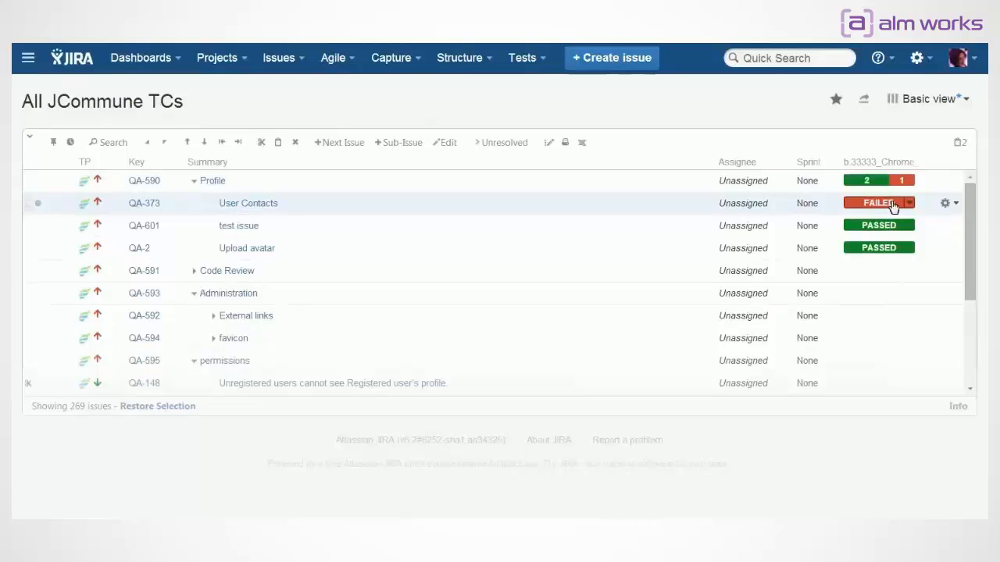
Expand Code Review and examine the details of test case QA-274 Check fields "new code review" button
click(194, 271)
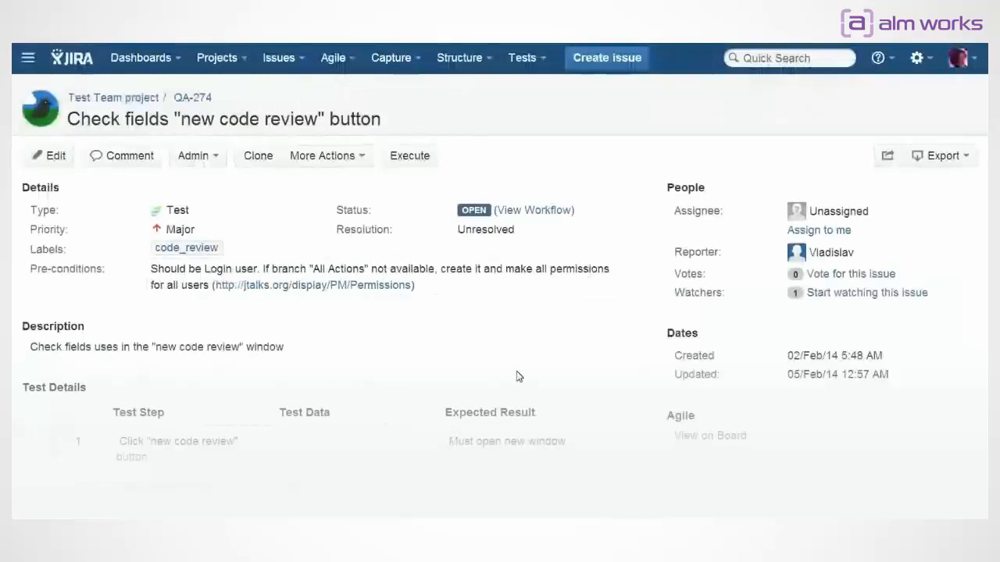
scroll(520, 377, down, 3)
scroll(520, 377, down, 1)
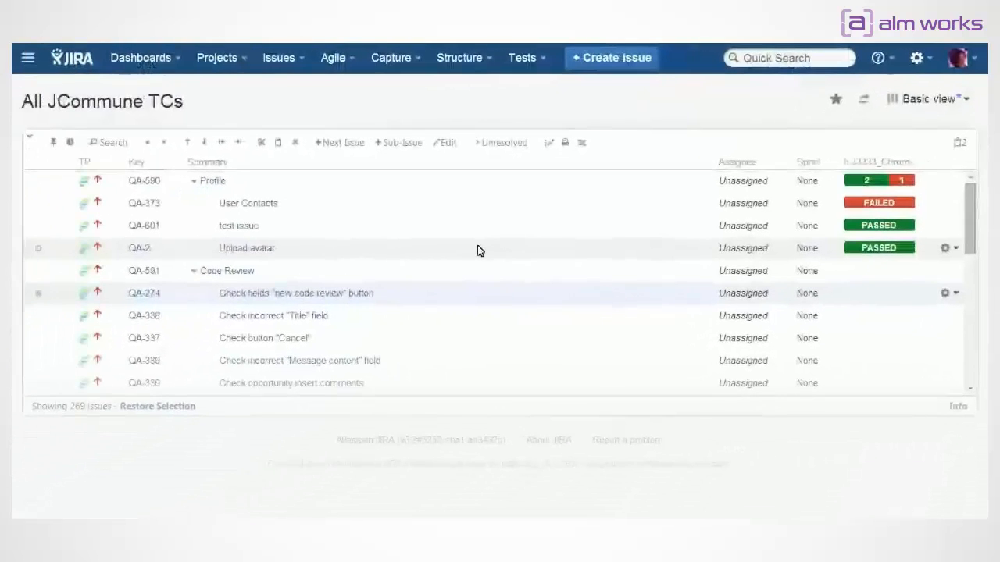
Save the adjusted Basic view as a new view named Regression_view and make it public
click(916, 104)
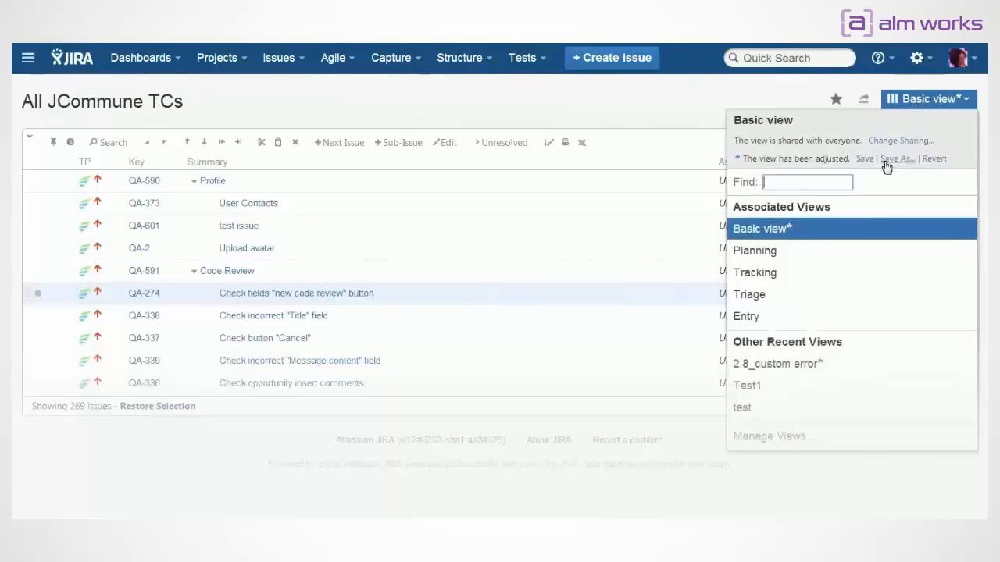
click(888, 159)
text(Regression_view)
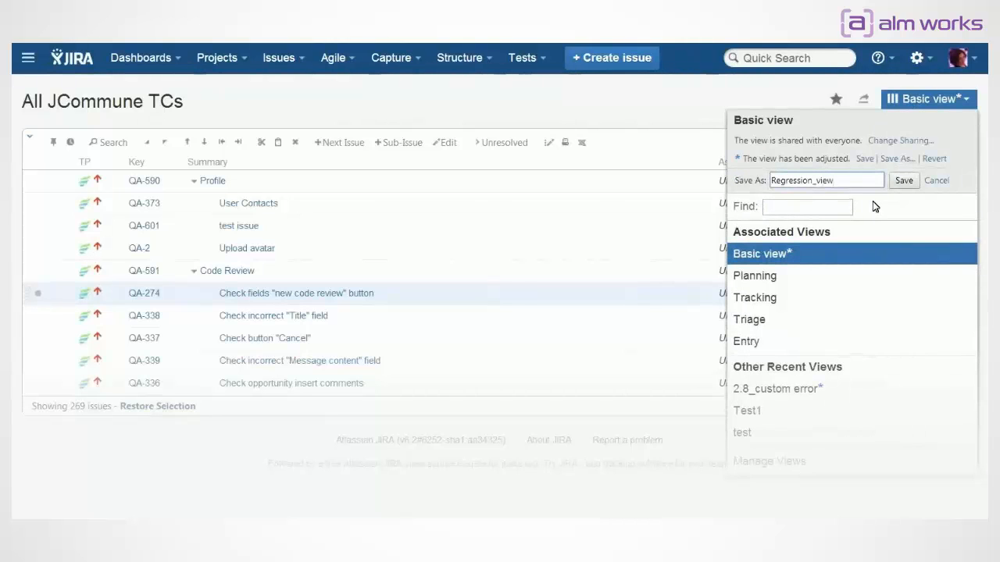
click(898, 184)
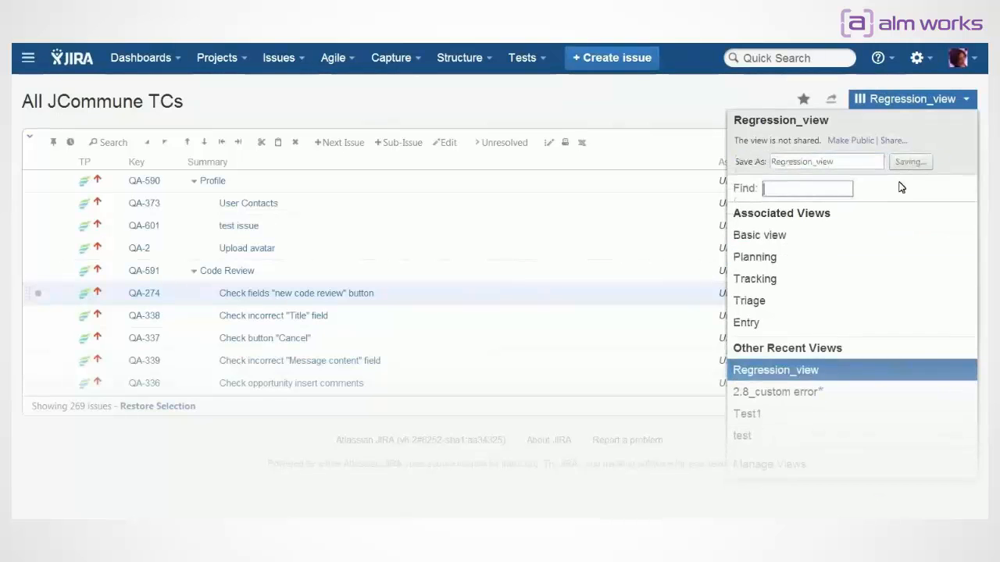
click(863, 143)
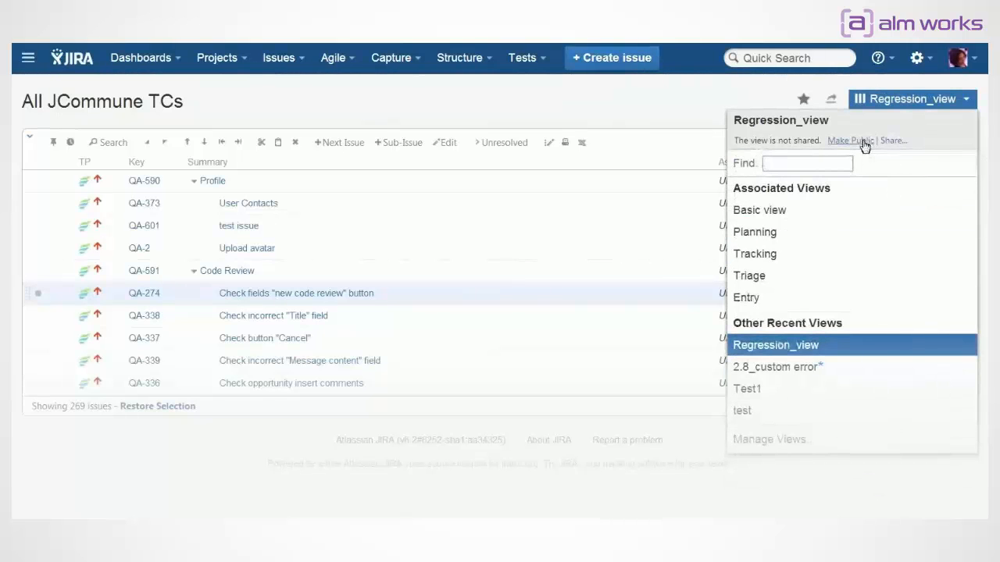
click(664, 99)
Remove the b.33333_Chrome_JA column from the structure and add it back as an existing test run
click(917, 163)
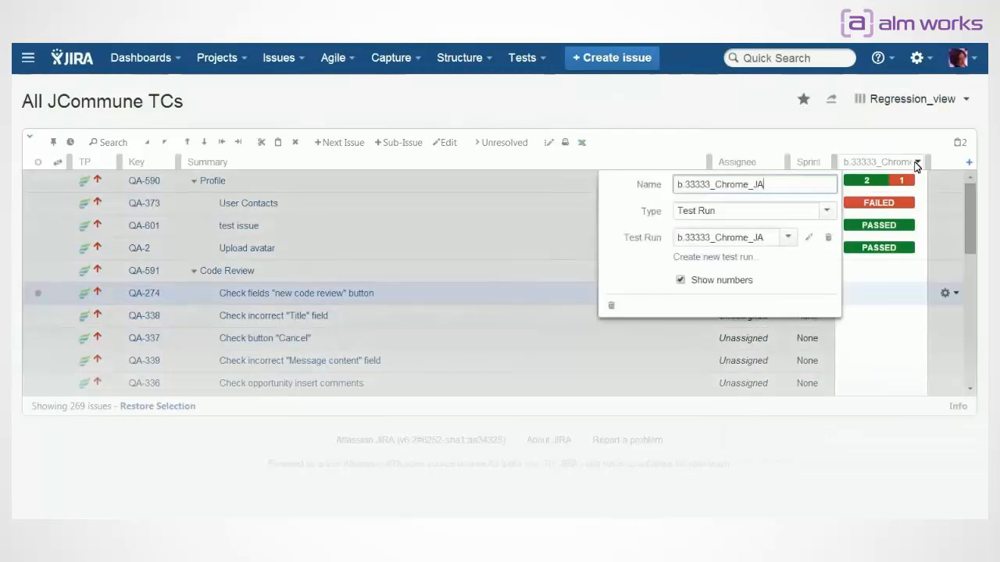
click(612, 304)
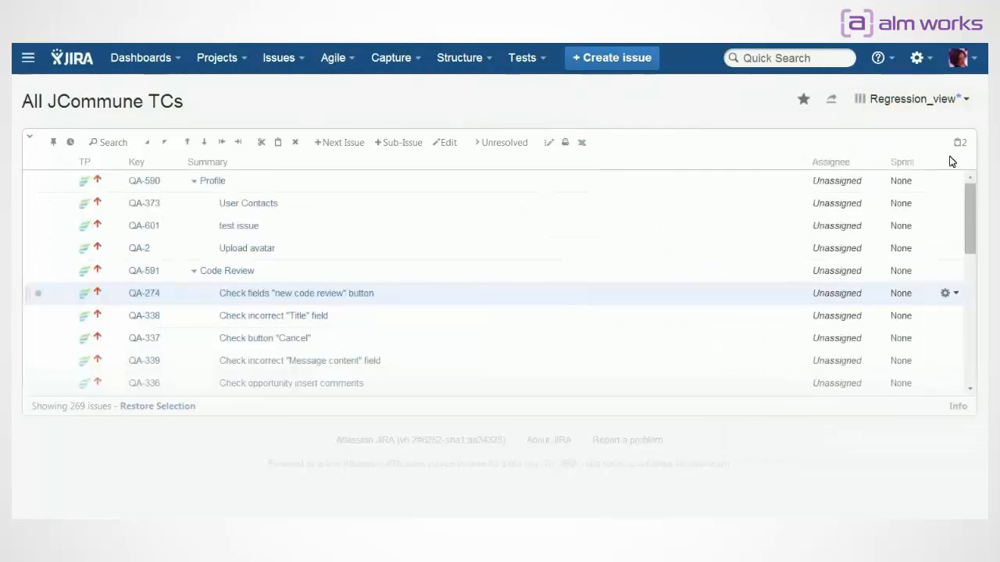
click(968, 163)
text(test run)
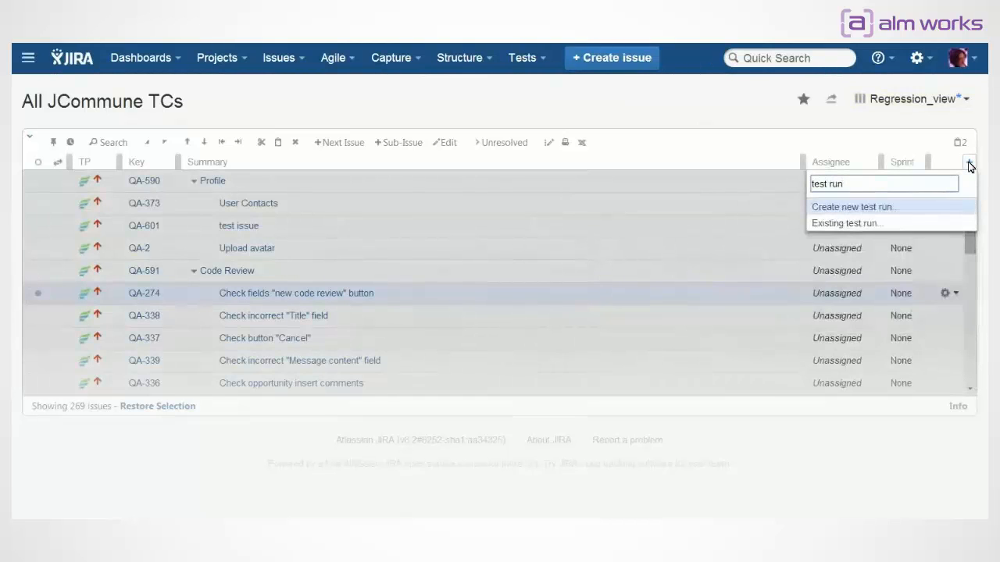
click(895, 224)
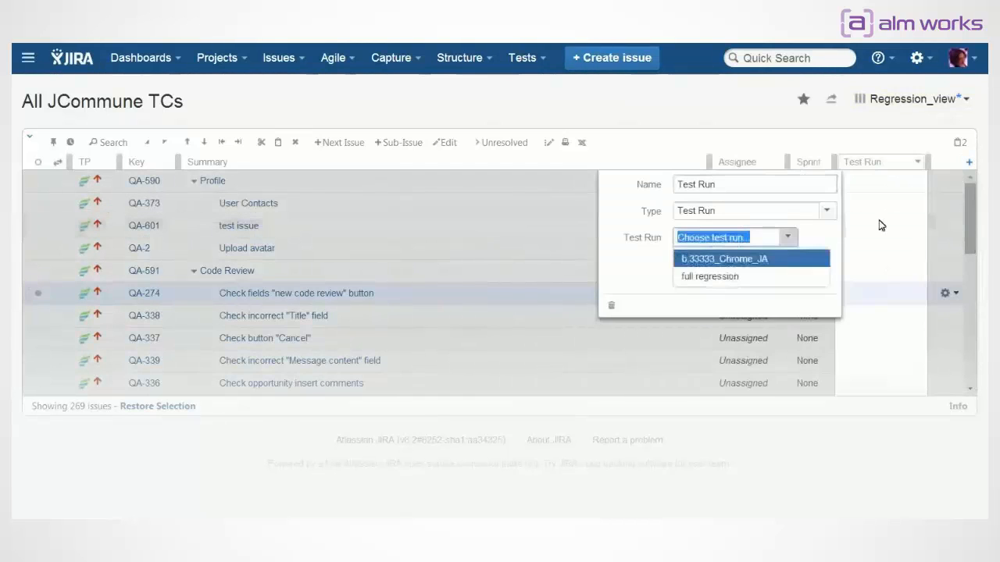
click(744, 260)
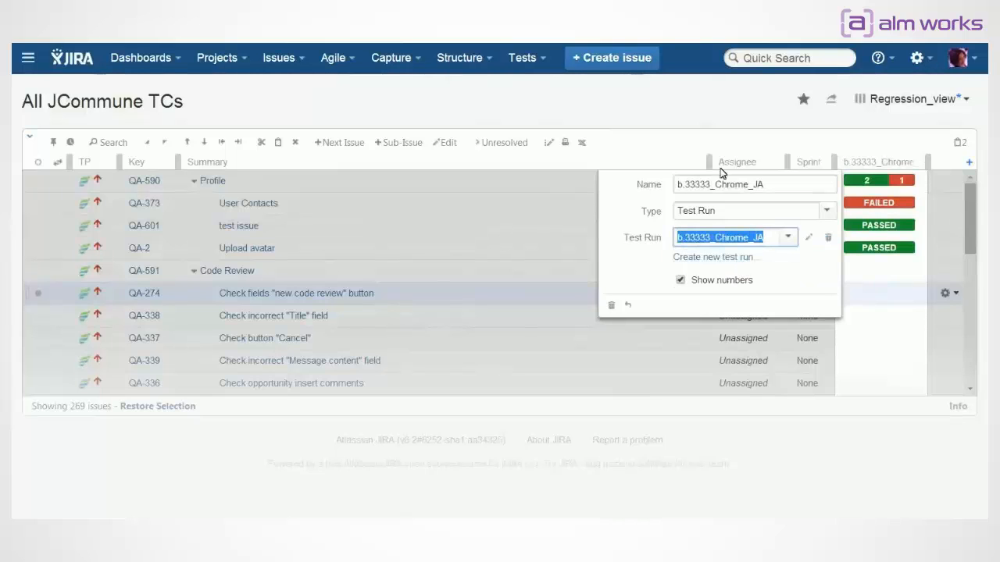
click(674, 115)
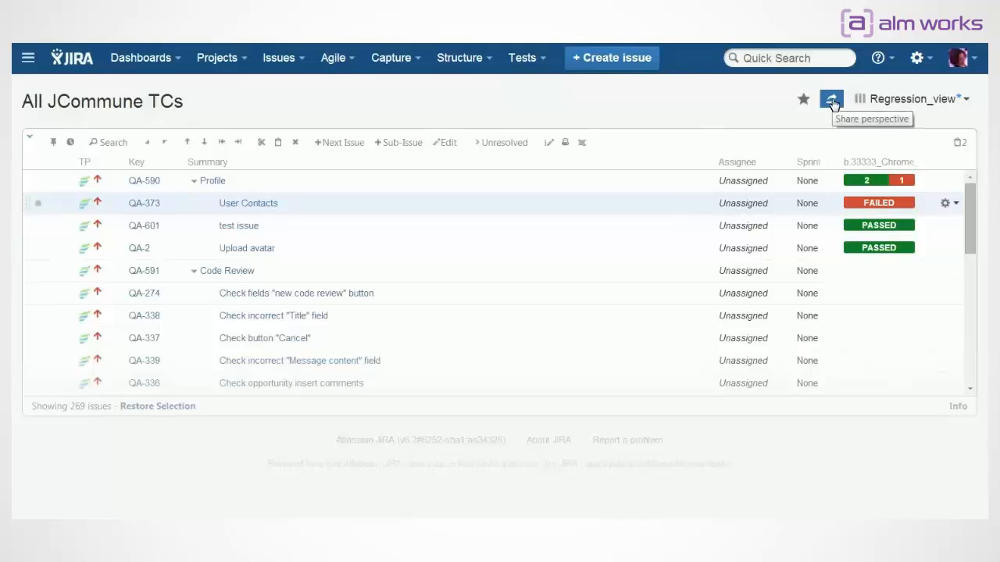
Generate a shareable link to the current perspective of All JCommune TCs and close the link window
click(832, 102)
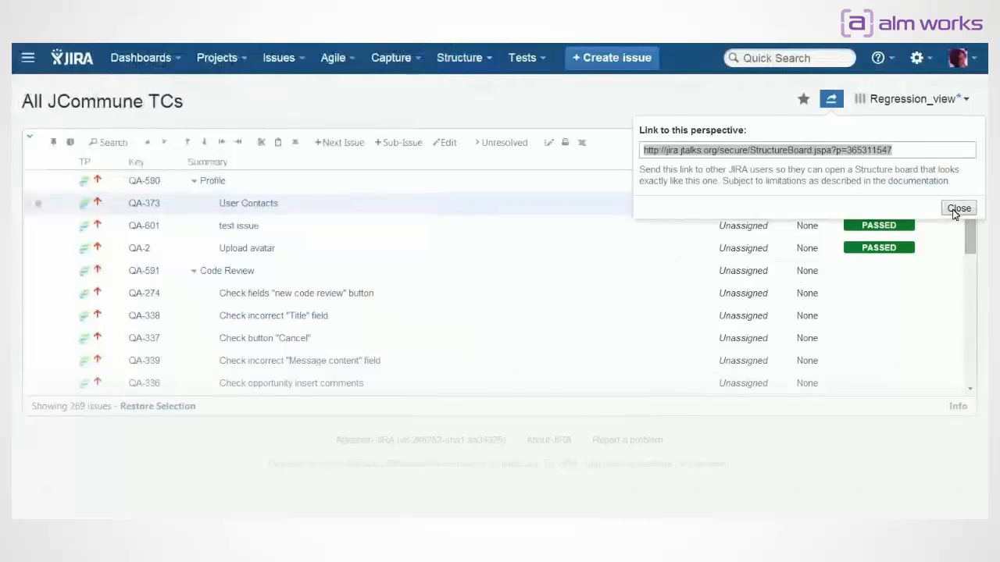
click(957, 208)
Configure the All JCommune TCs structure with a permission rule granting Everyone access, and reload the shared perspective as another user
click(462, 58)
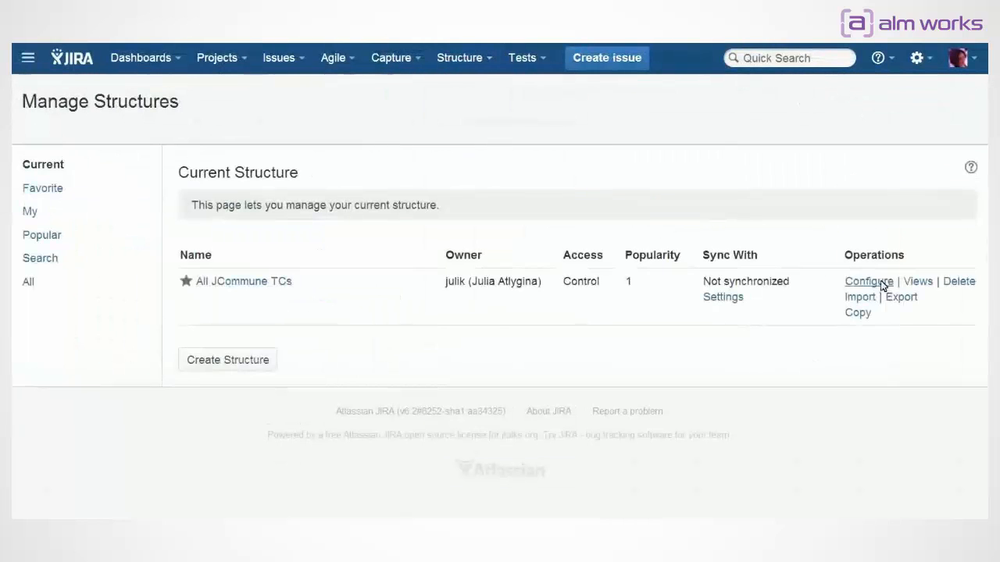
click(867, 281)
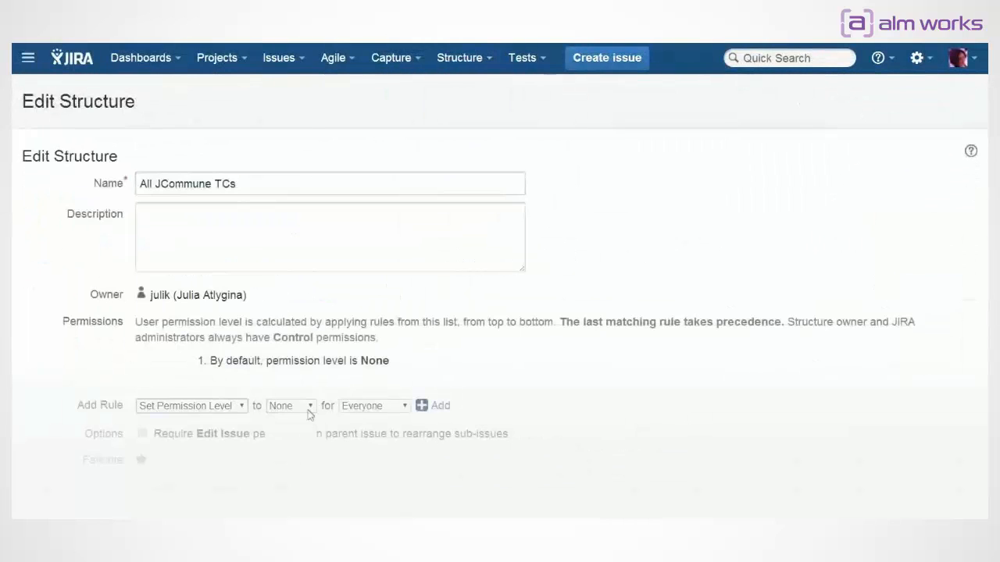
click(291, 406)
click(288, 421)
click(437, 405)
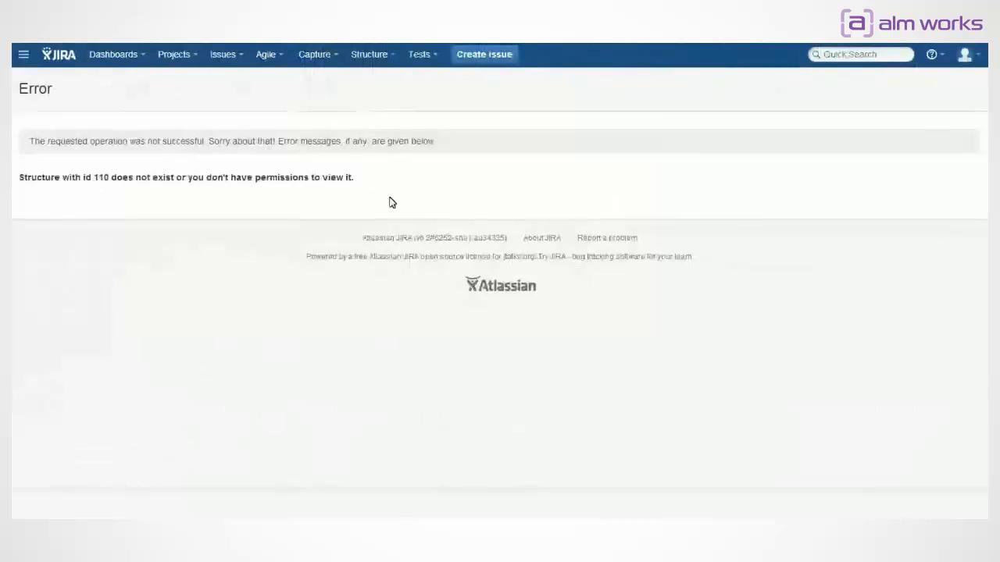
key(F5)
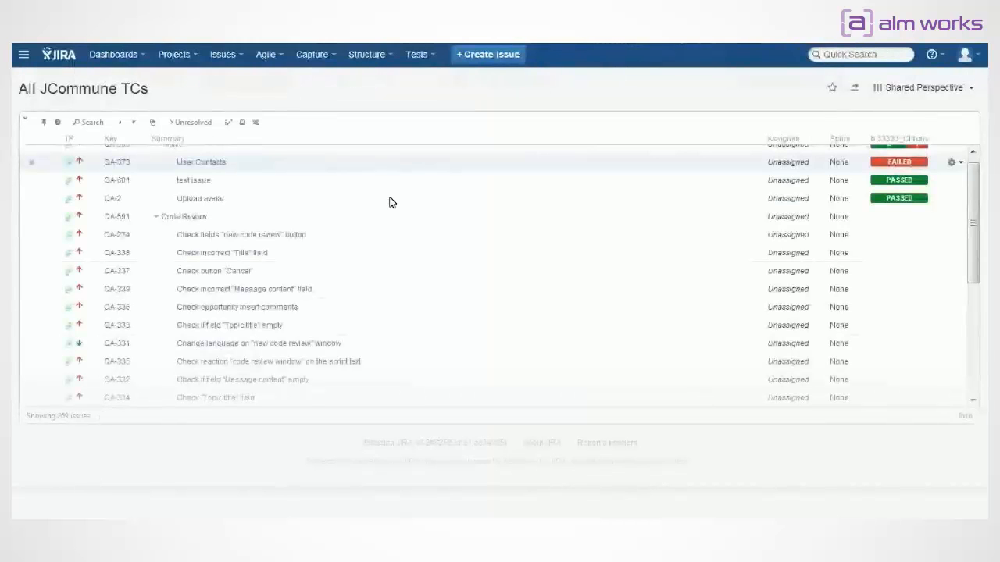
Switch to the 2.8 Larks structure and open JC-1852 Customize "error 404" page to examine its test results
click(379, 54)
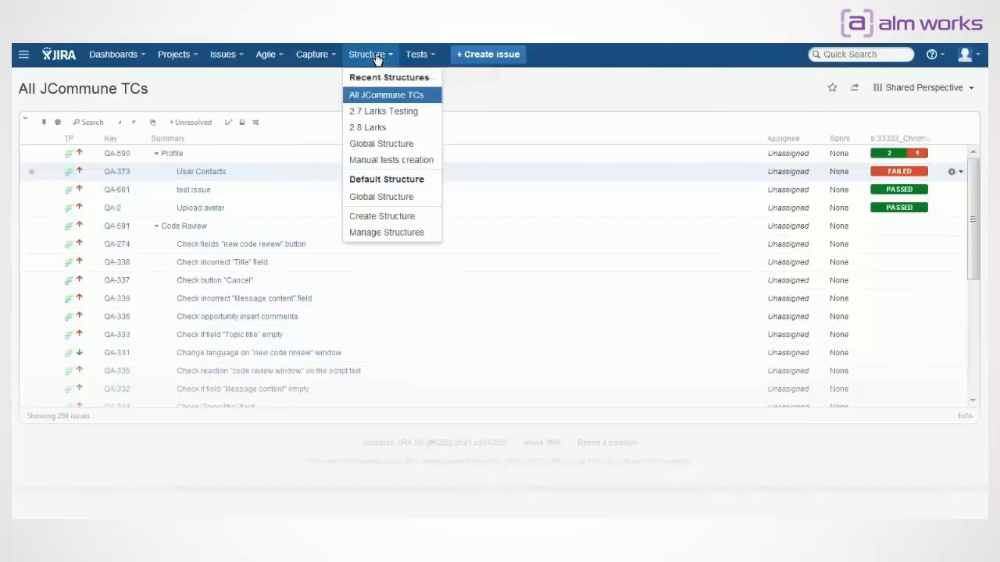
click(400, 127)
scroll(217, 318, down, 5)
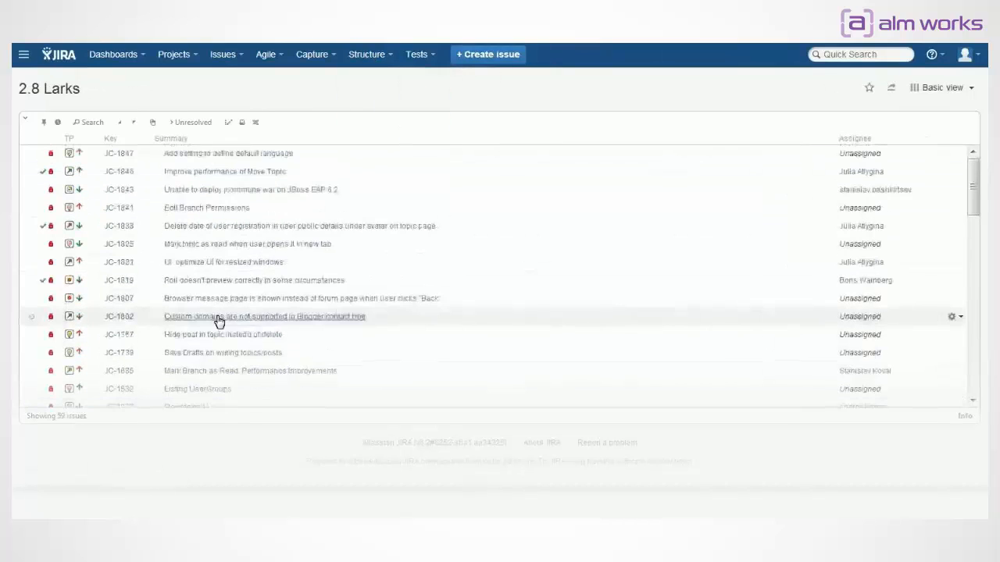
click(179, 214)
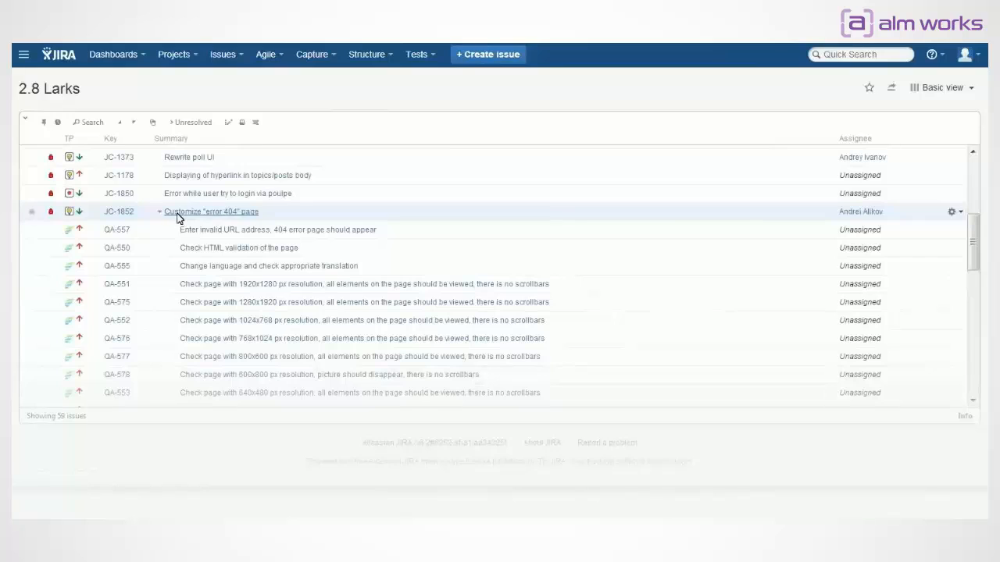
scroll(175, 225, down, 10)
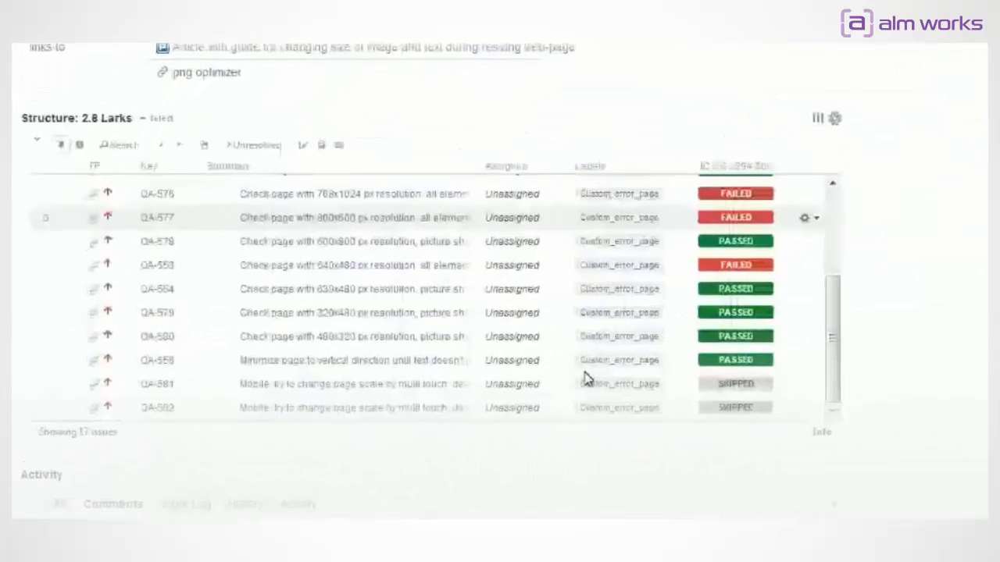
Check the structures available in the issue's structure section, and unpin the issue to browse the whole 2.8 Larks structure
click(149, 114)
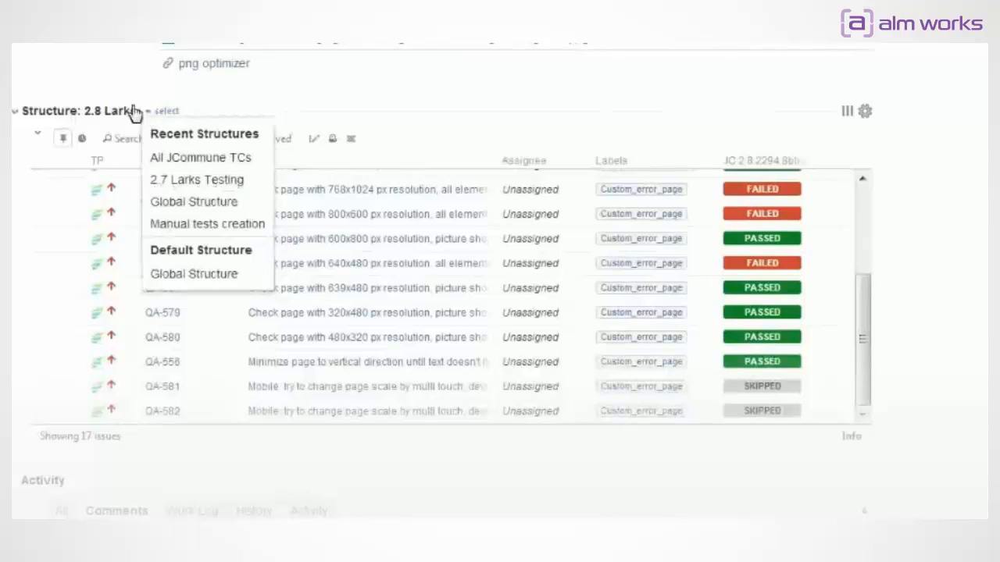
click(118, 123)
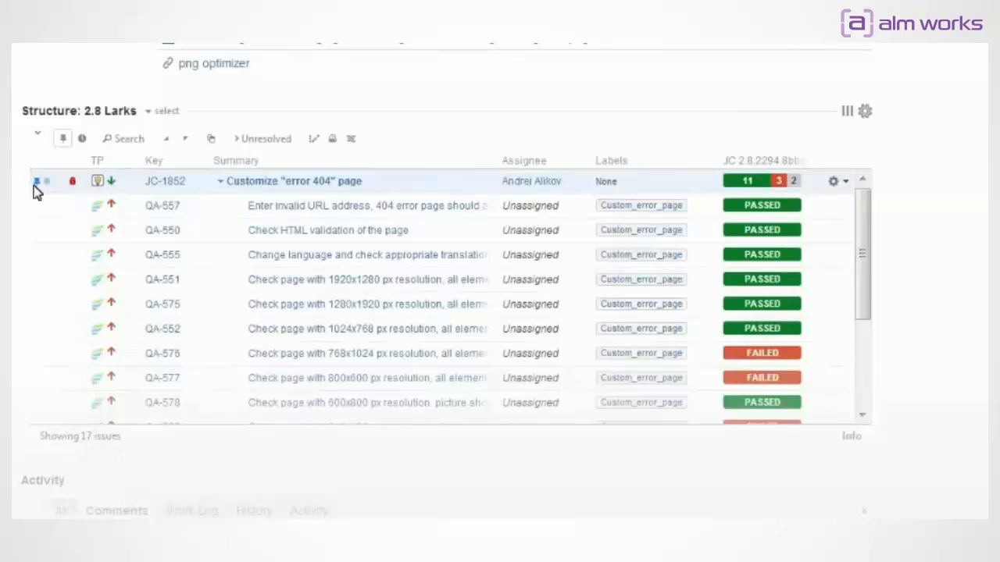
click(65, 138)
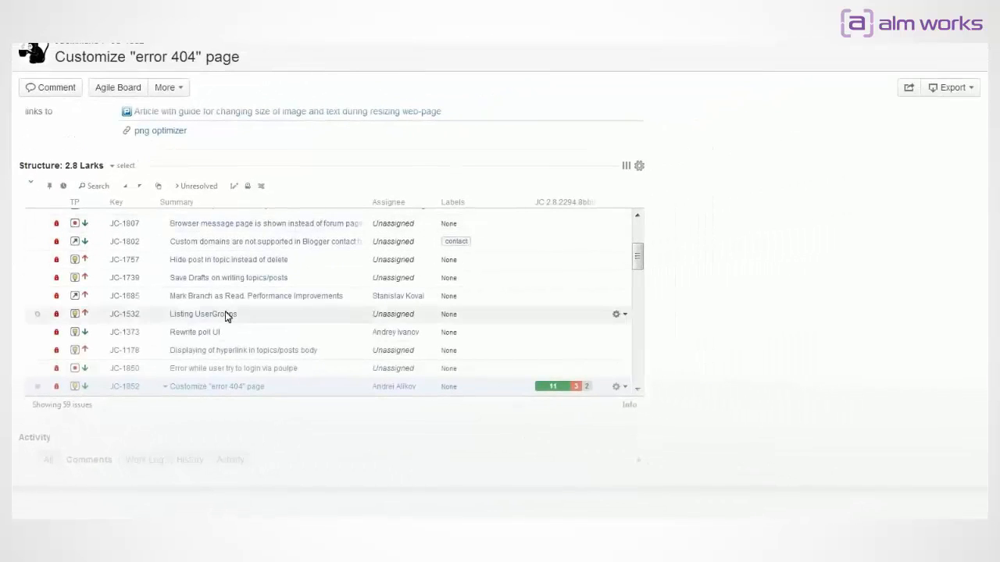
scroll(245, 316, up, 2)
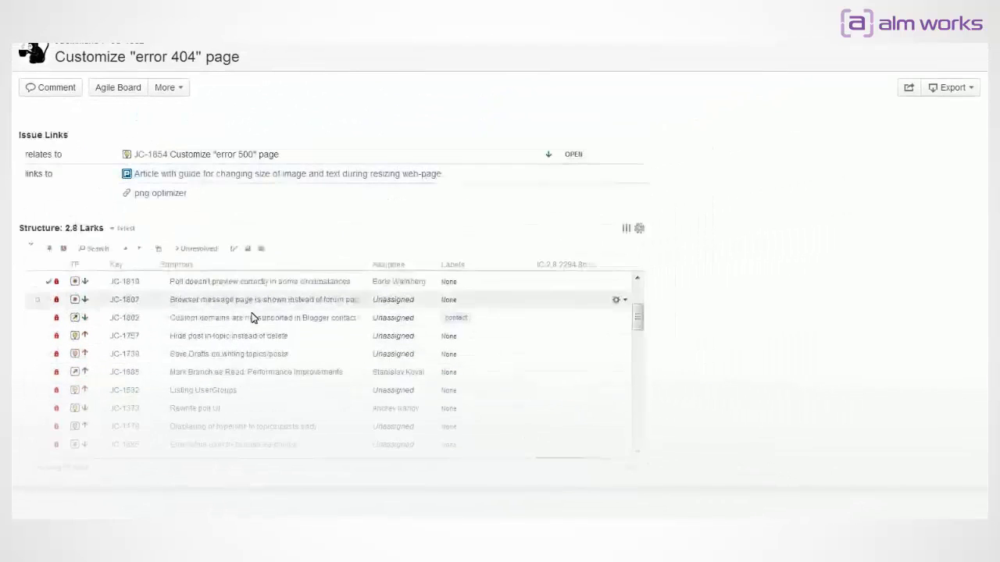